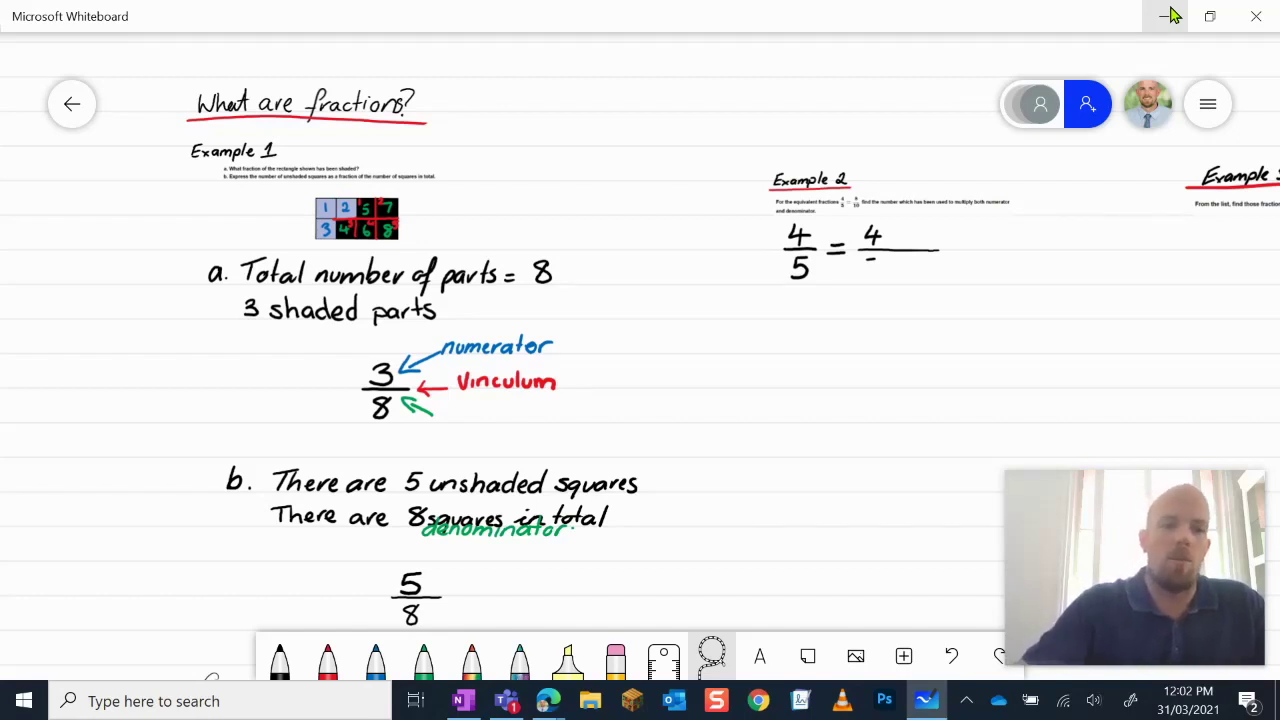
Step: Draw a freehand black line in the empty space below Example 2 and erase it
{"action": "left_click", "coordinate": [279, 658]}
{"action": "mouse_move", "coordinate": [668, 384]}
{"action": "left_mouse_down"}
{"action": "mouse_move", "coordinate": [740, 465]}
{"action": "mouse_move", "coordinate": [810, 462]}
{"action": "left_mouse_up"}
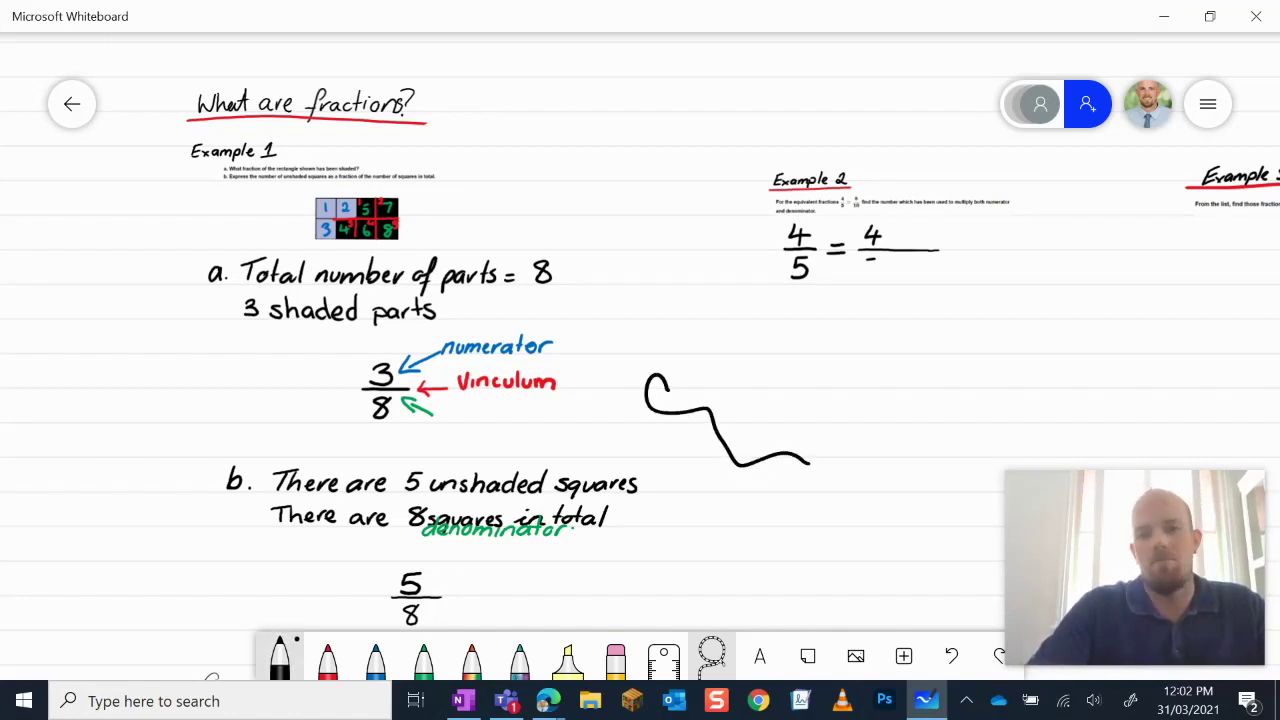
{"action": "left_click", "coordinate": [615, 658]}
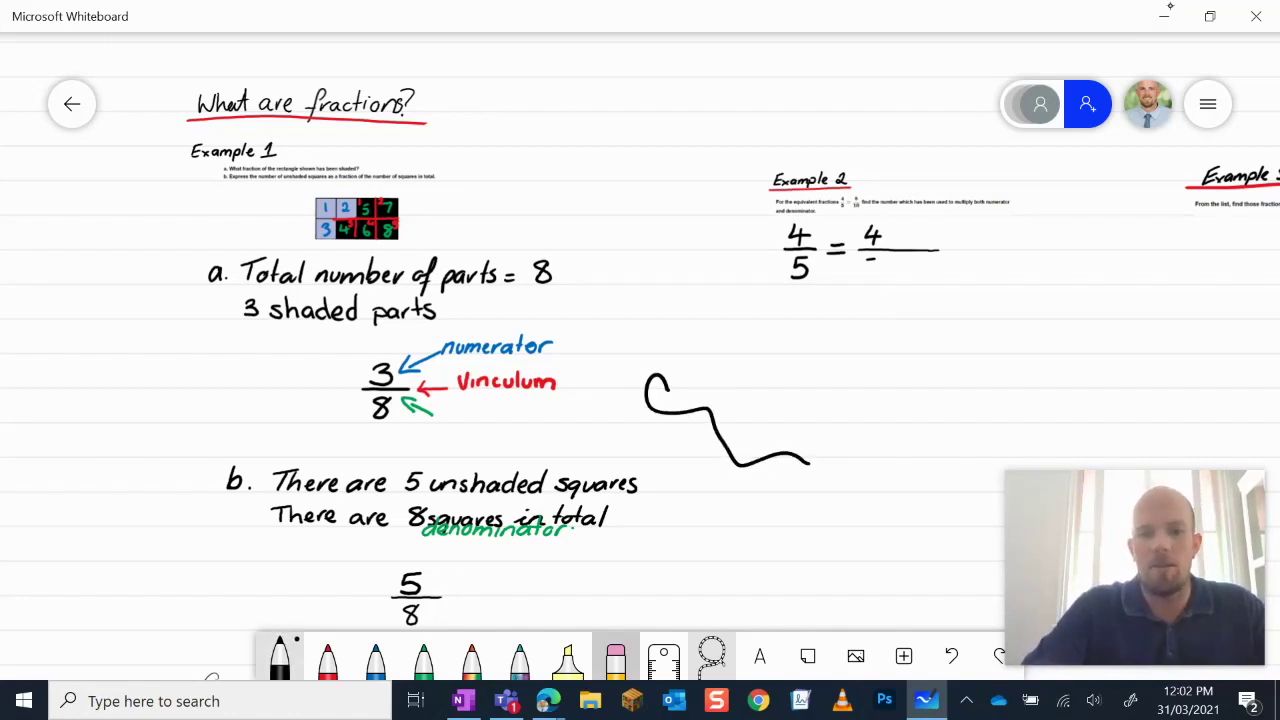
{"action": "left_click_drag", "start_coordinate": [769, 418], "coordinate": [720, 407]}
{"action": "left_click", "coordinate": [615, 572]}
{"action": "left_click_drag", "start_coordinate": [652, 384], "coordinate": [675, 398]}
Step: Display the ruler across the board and hide it again
{"action": "left_click", "coordinate": [663, 658]}
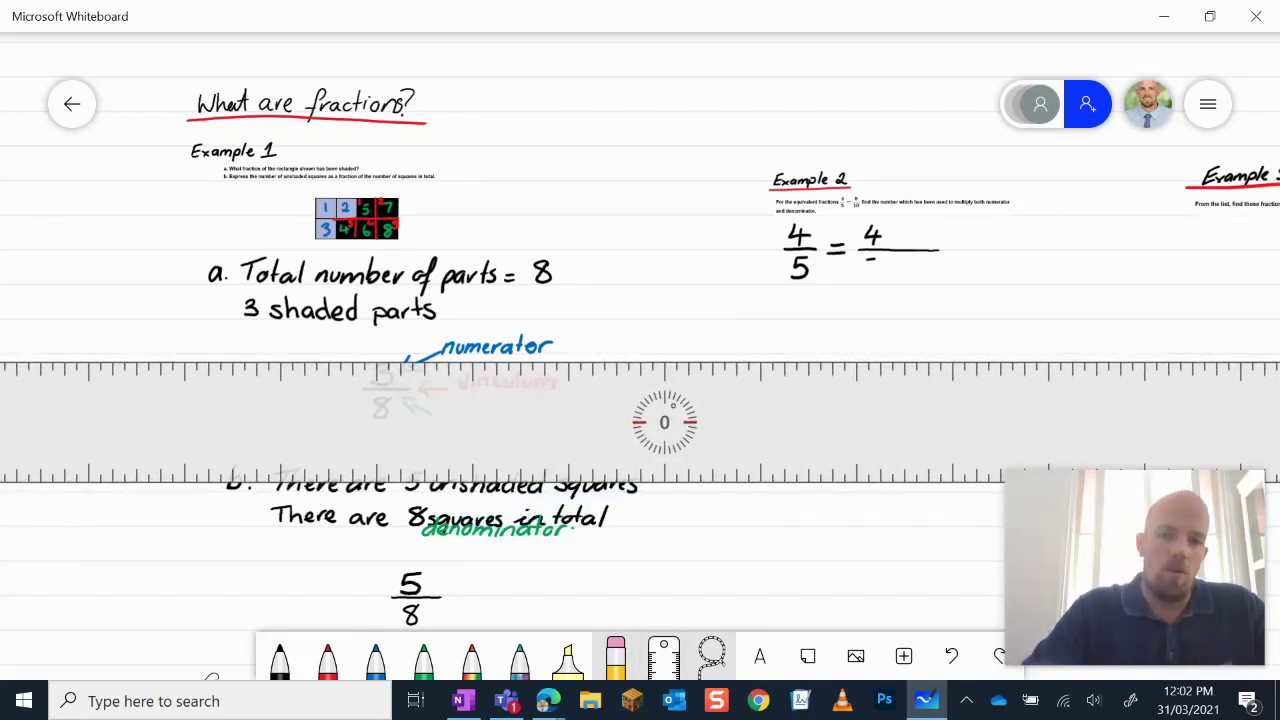
{"action": "left_click", "coordinate": [663, 658]}
Step: Lasso-select the Example 2 block, and add a text box reading "Type" in the empty space below it
{"action": "left_click", "coordinate": [712, 655]}
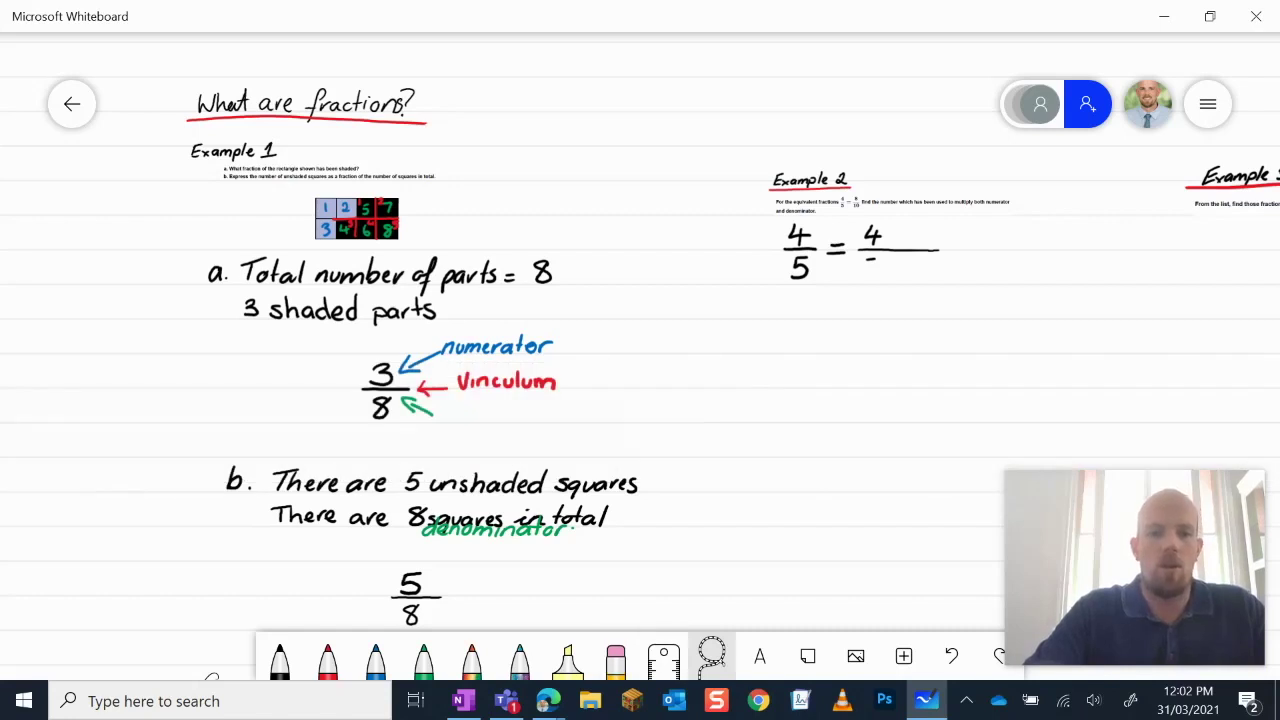
{"action": "mouse_move", "coordinate": [994, 206]}
{"action": "left_mouse_down"}
{"action": "mouse_move", "coordinate": [774, 349]}
{"action": "mouse_move", "coordinate": [990, 229]}
{"action": "left_mouse_up"}
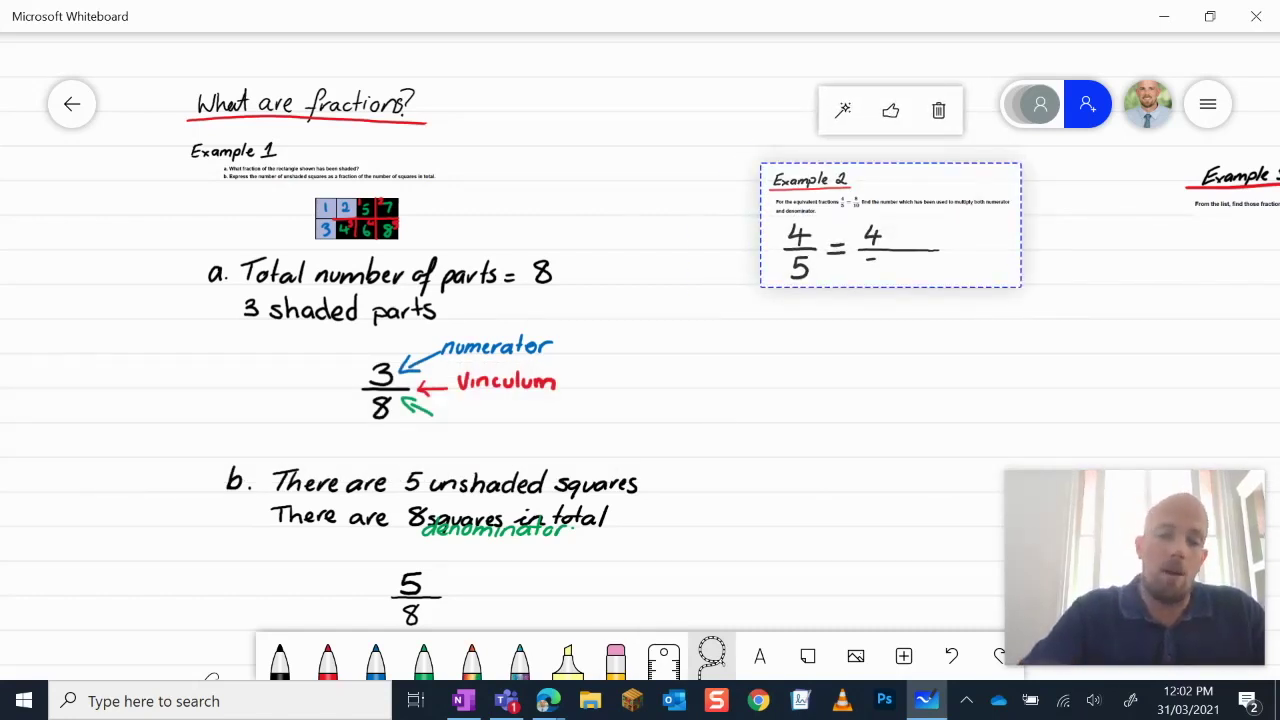
{"action": "double_click", "coordinate": [845, 351]}
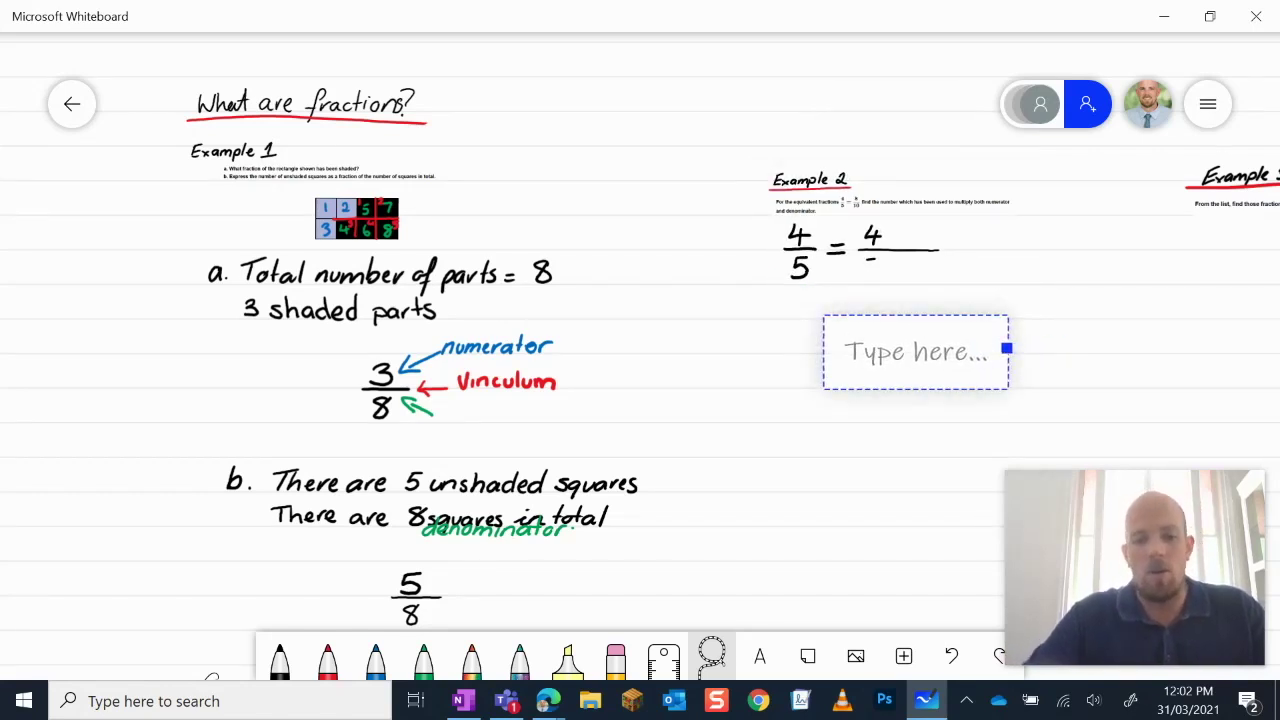
{"action": "type", "text": "Type"}
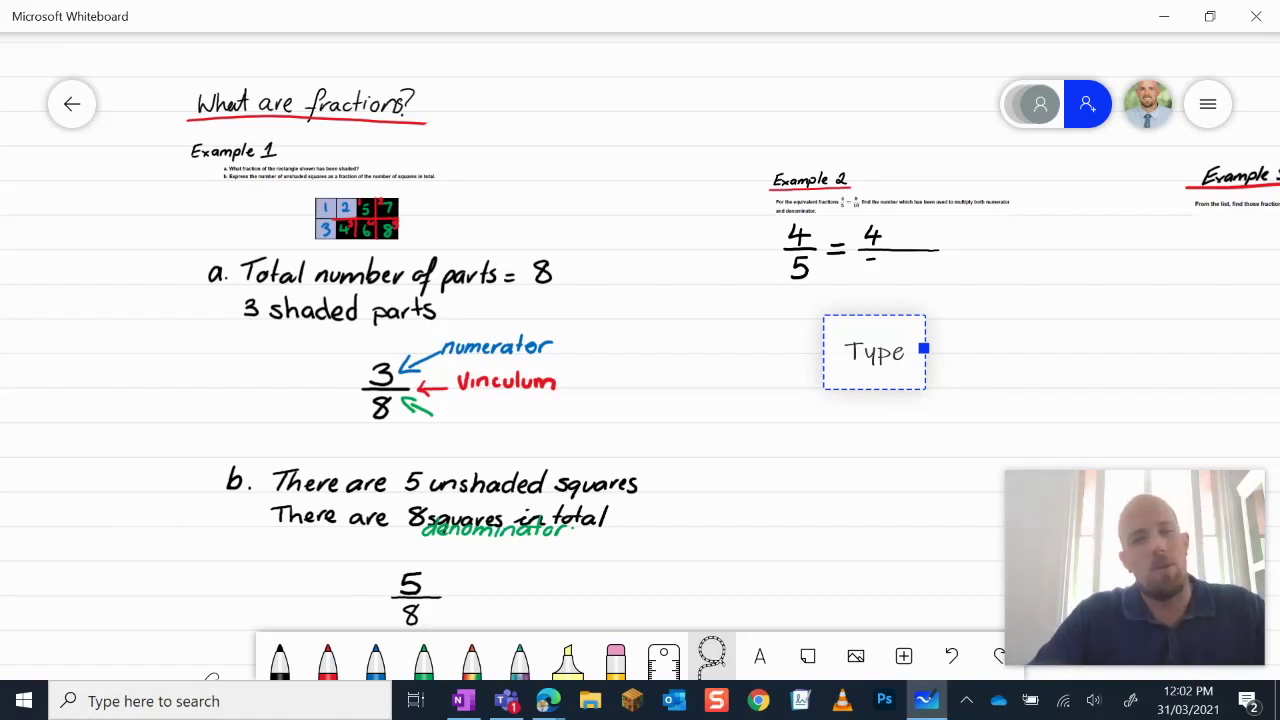
Step: Set the board background to a square grid, trying purple, blue and yellow colours before restoring white
{"action": "left_click", "coordinate": [1208, 104]}
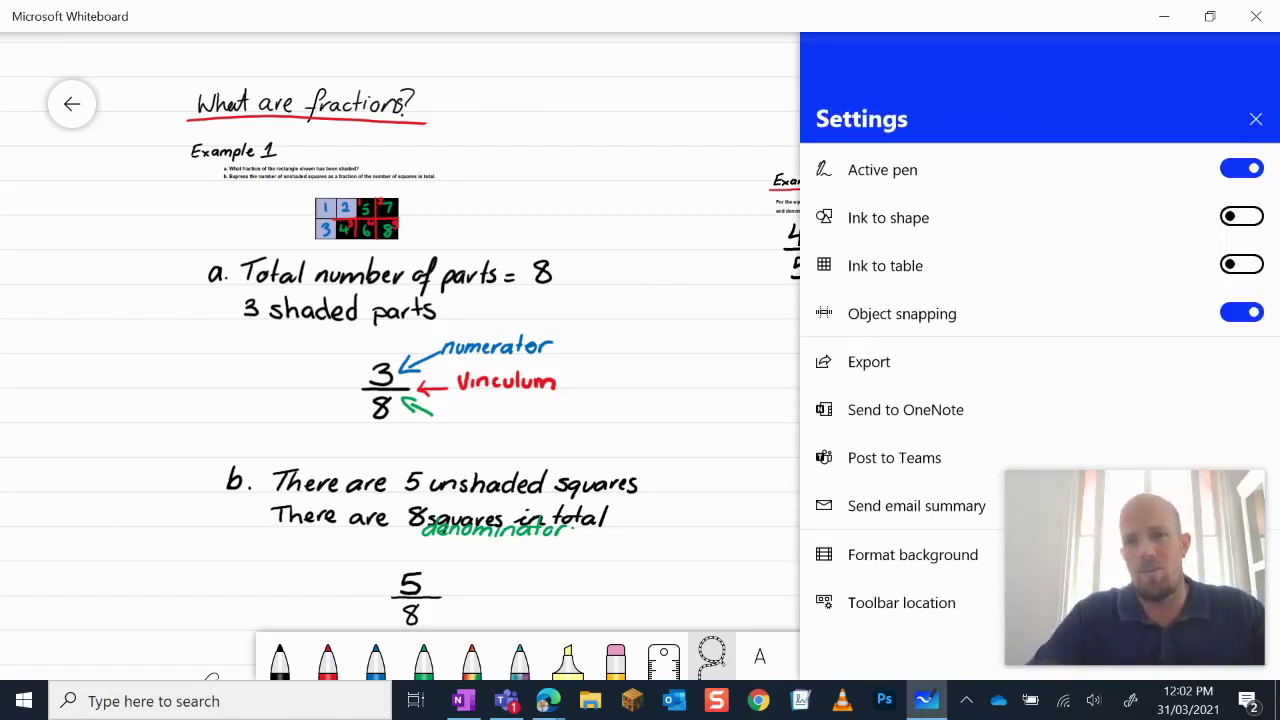
{"action": "left_click", "coordinate": [912, 554]}
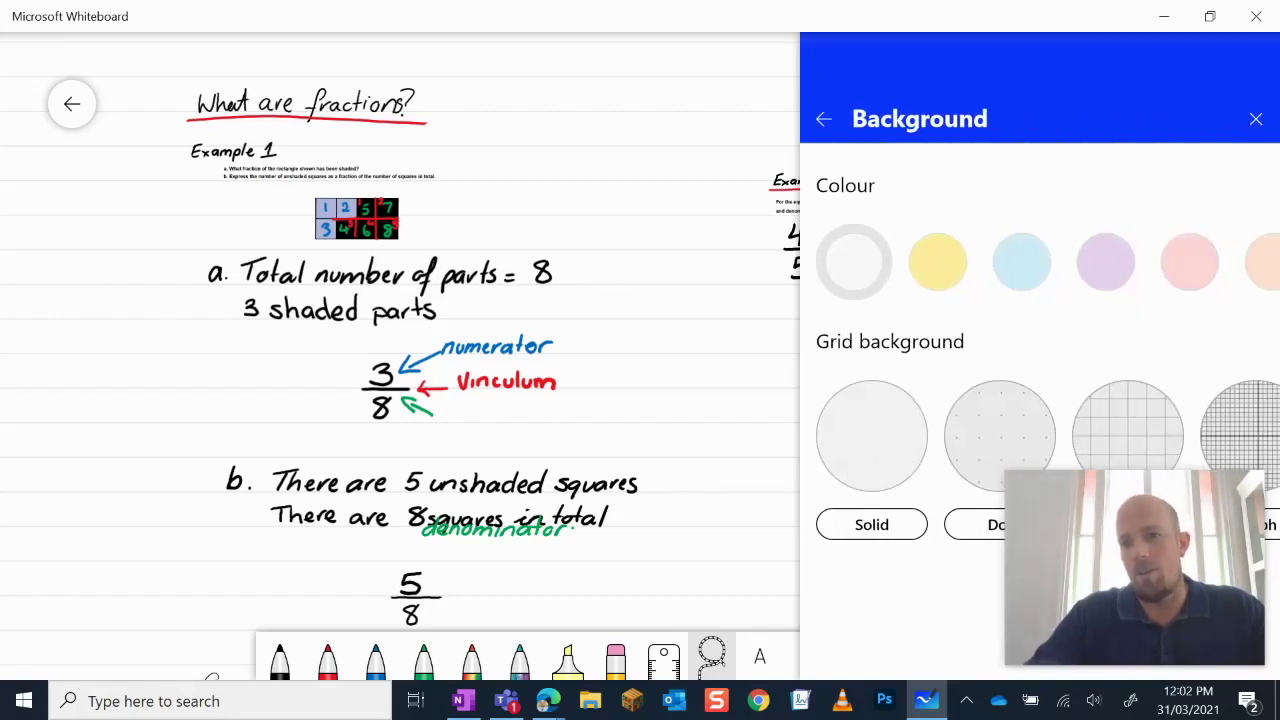
{"action": "left_click", "coordinate": [1105, 262]}
{"action": "left_click", "coordinate": [1021, 262]}
{"action": "left_click", "coordinate": [937, 262]}
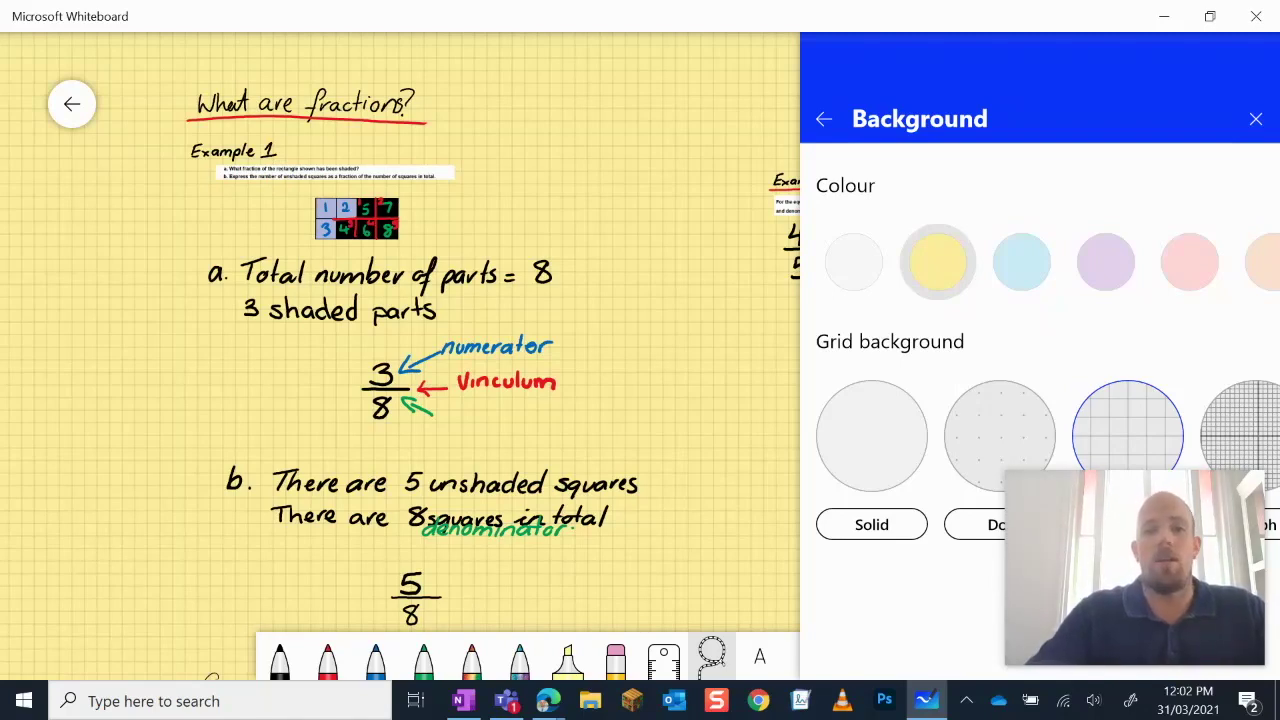
{"action": "left_click", "coordinate": [853, 262]}
{"action": "left_click", "coordinate": [1255, 119]}
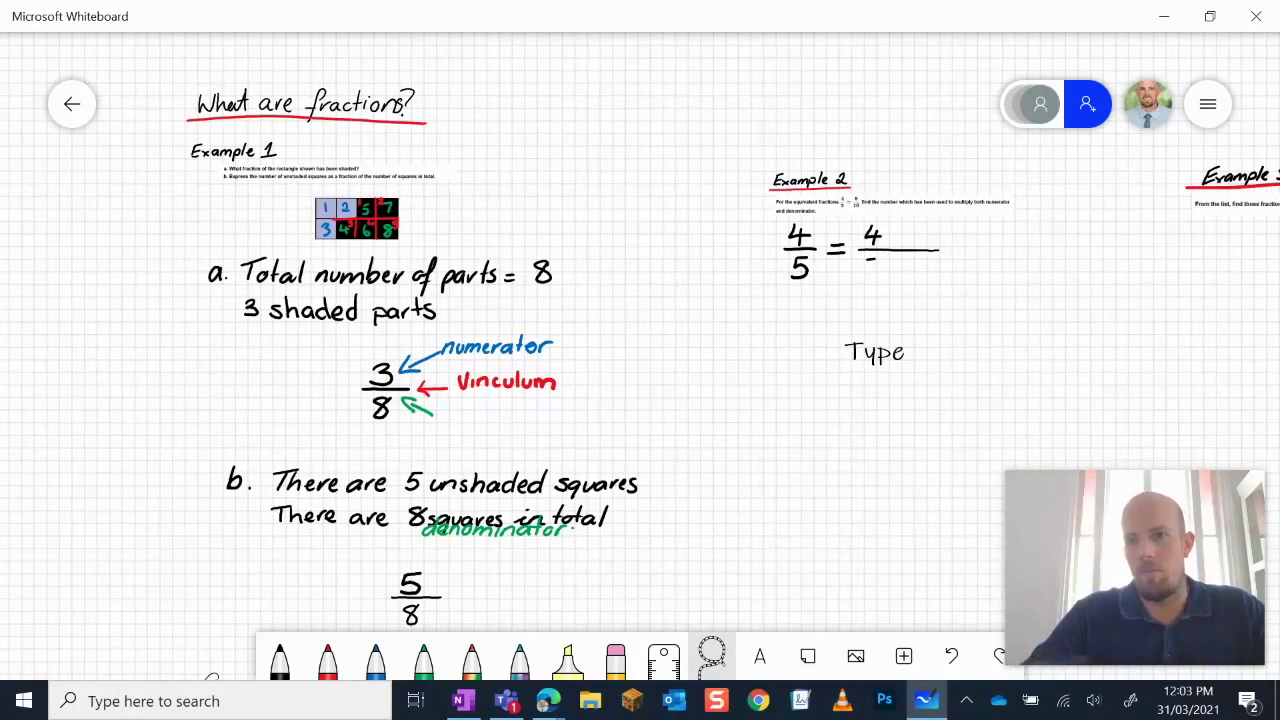
Step: Lasso-select the Example 2 block, give it a like and view who liked it
{"action": "scroll", "coordinate": [640, 350], "scroll_direction": "right", "scroll_amount": 4}
{"action": "scroll", "coordinate": [640, 350], "scroll_direction": "left", "scroll_amount": 5}
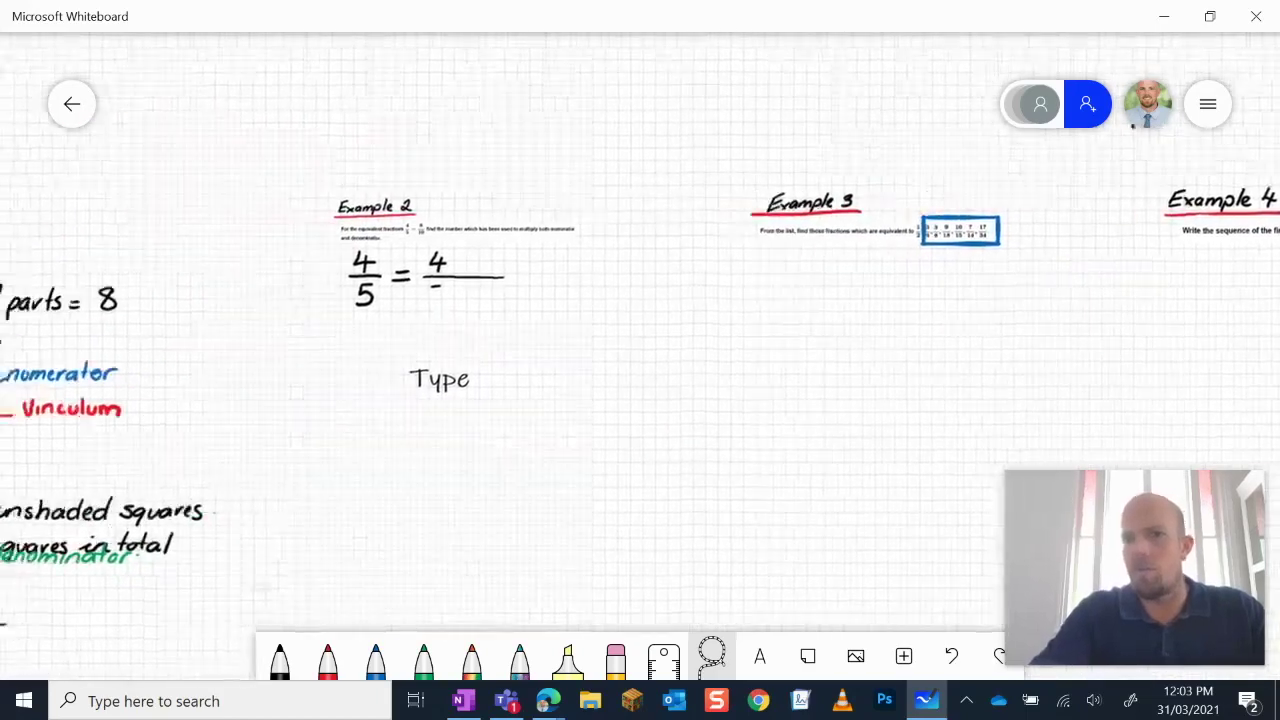
{"action": "scroll", "coordinate": [640, 350], "scroll_direction": "right", "scroll_amount": 1}
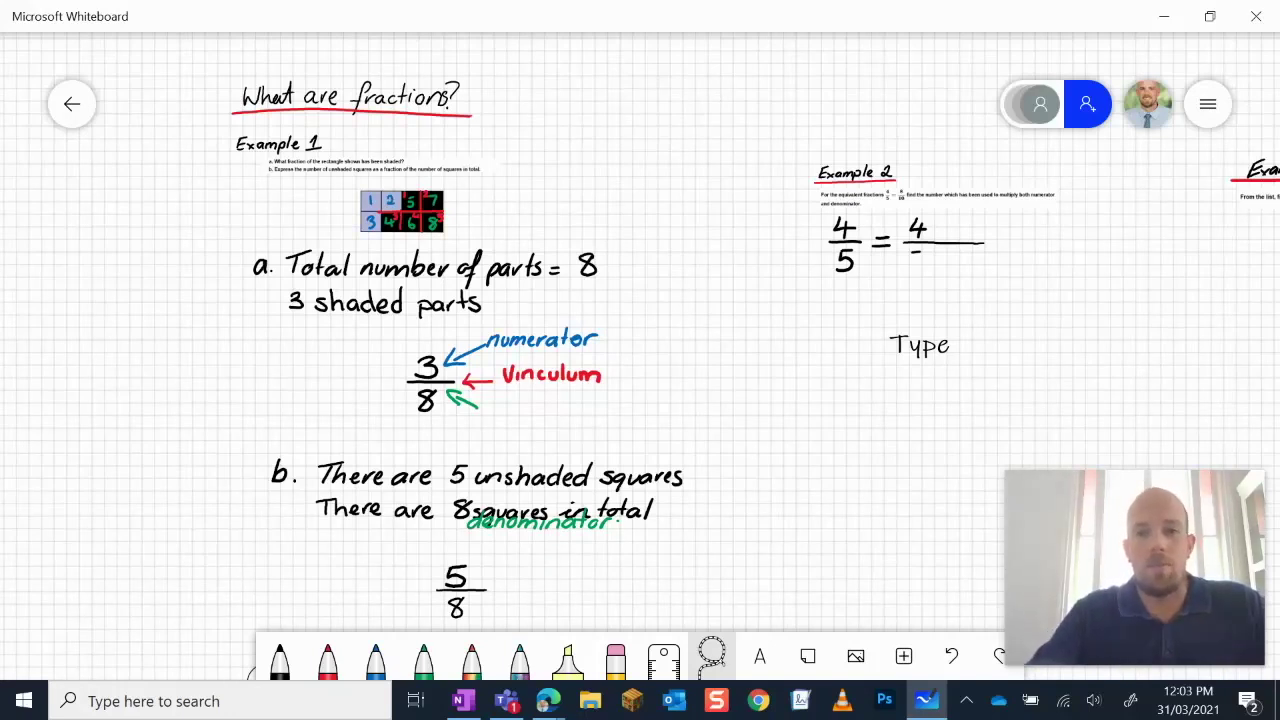
{"action": "mouse_move", "coordinate": [1062, 163]}
{"action": "left_mouse_down"}
{"action": "mouse_move", "coordinate": [880, 133]}
{"action": "mouse_move", "coordinate": [994, 330]}
{"action": "left_mouse_up"}
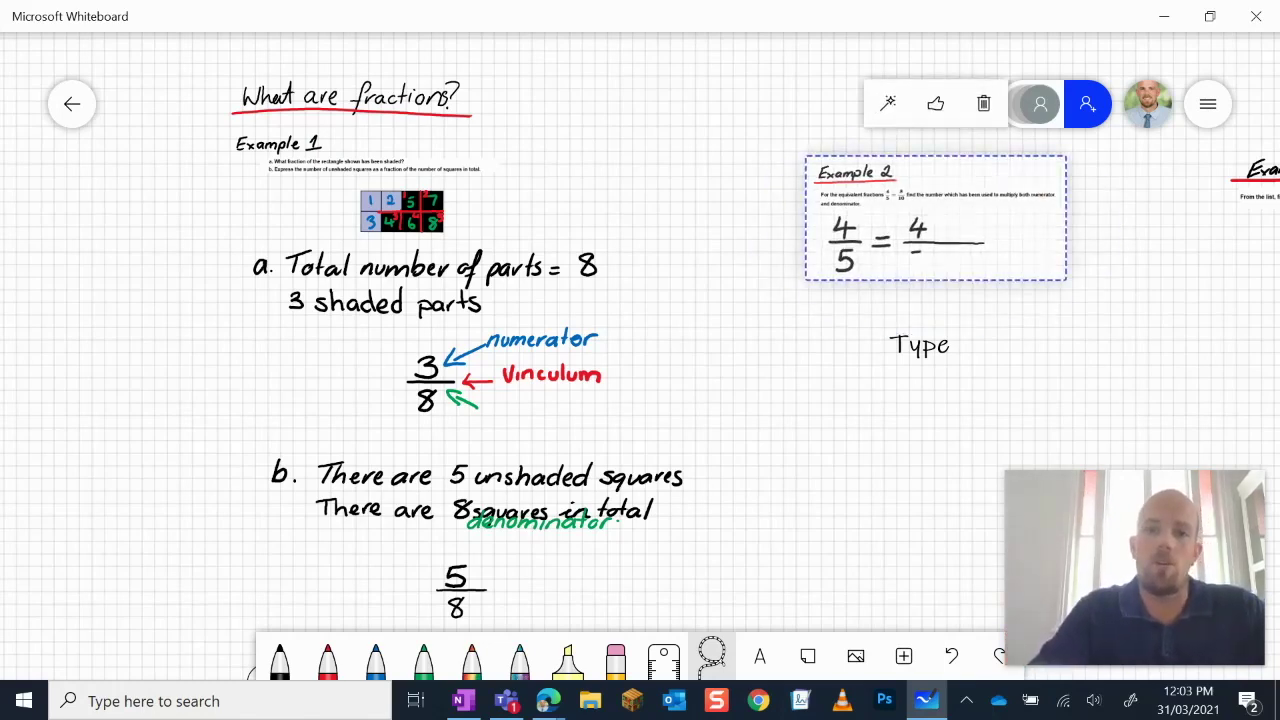
{"action": "left_click", "coordinate": [935, 103]}
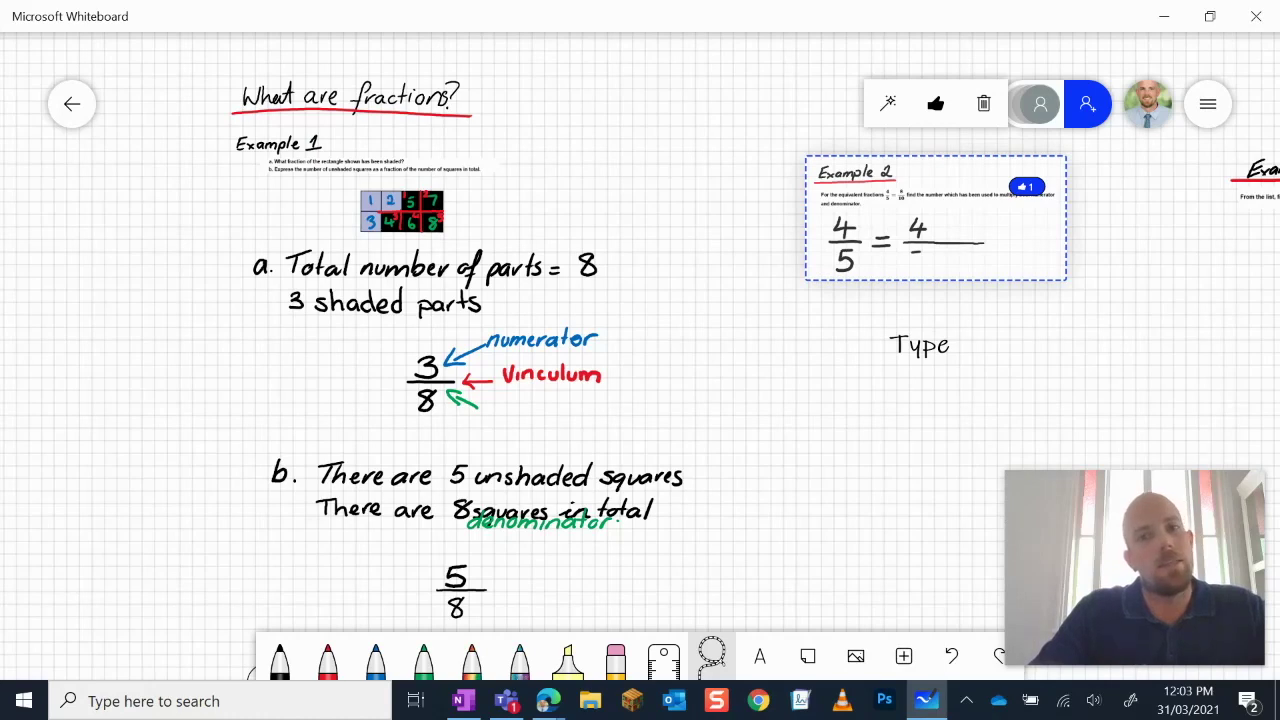
{"action": "left_click", "coordinate": [1026, 187]}
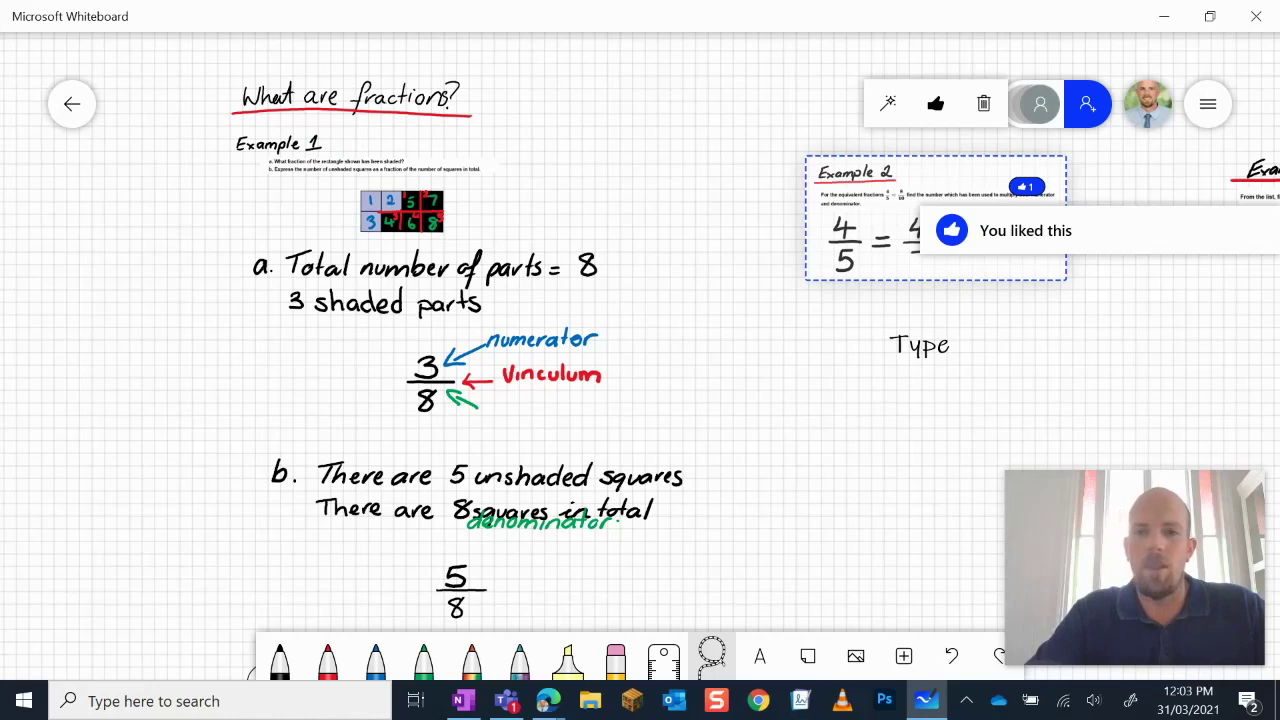
{"action": "key", "text": "Escape"}
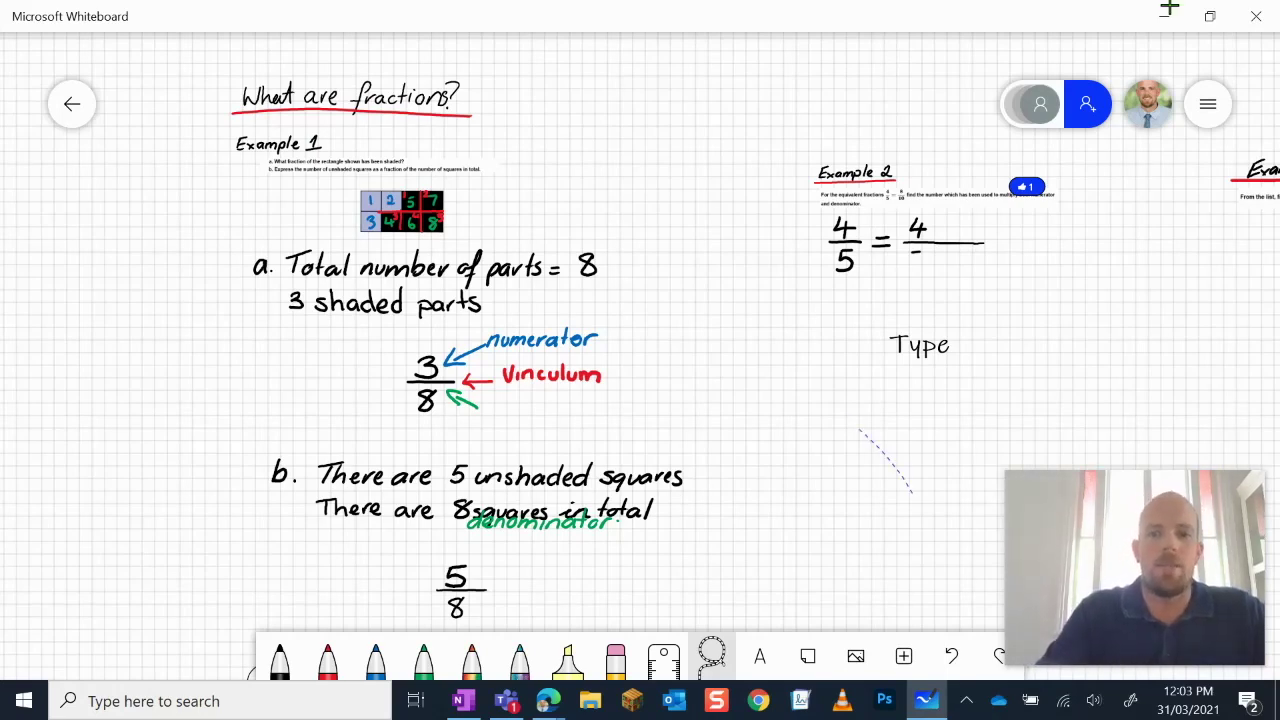
Step: Add a blank sticky note below the "Type" text, colour it pink and review its additional options
{"action": "left_click_drag", "start_coordinate": [640, 356], "coordinate": [402, 257]}
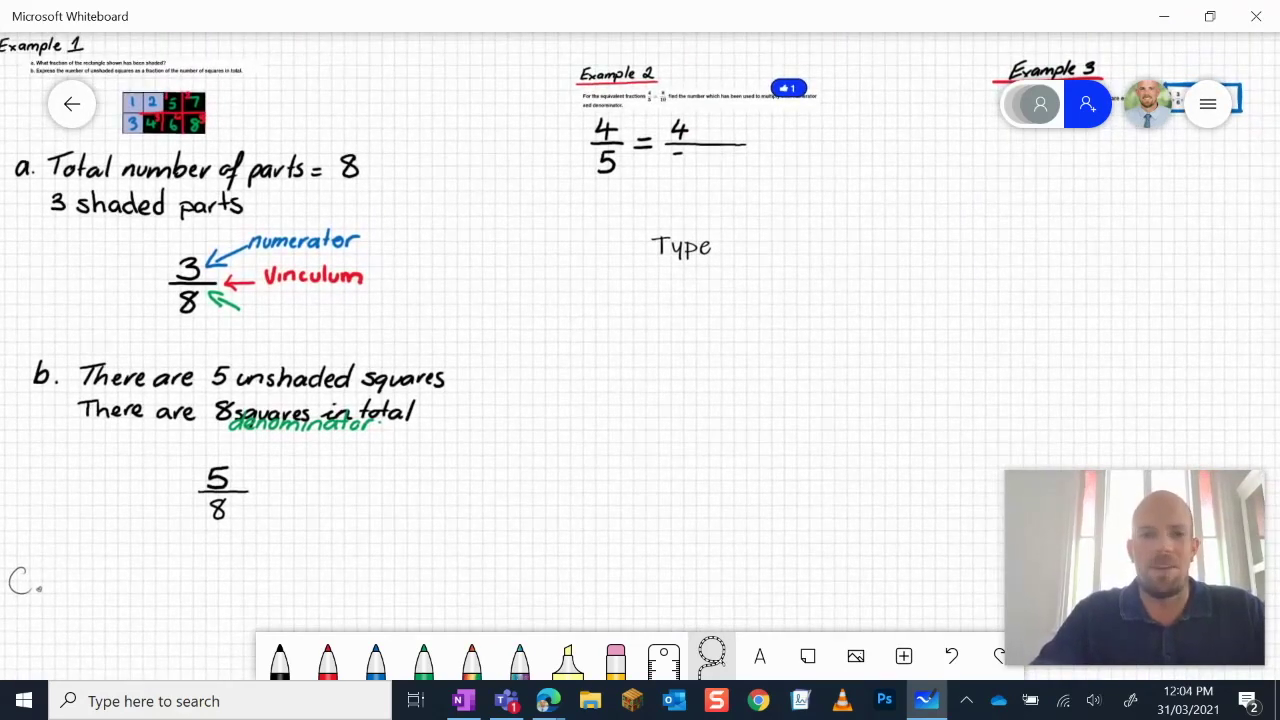
{"action": "left_click", "coordinate": [808, 655]}
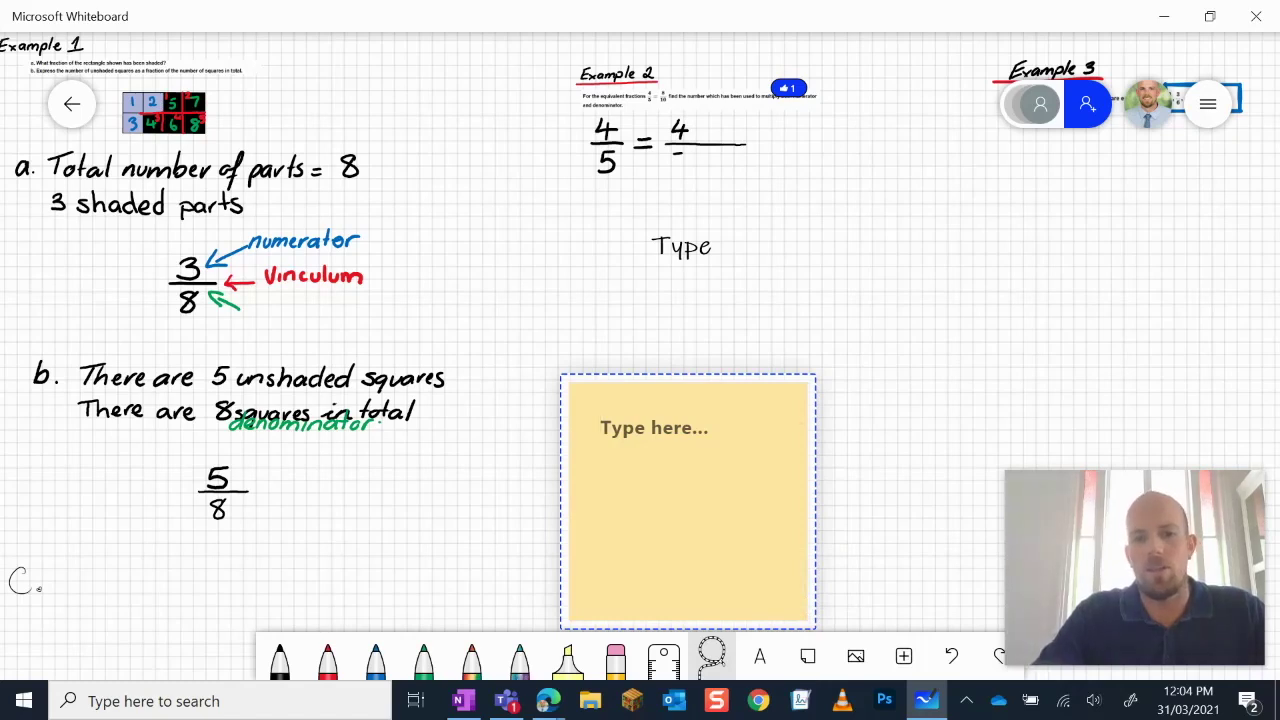
{"action": "key", "text": "Escape"}
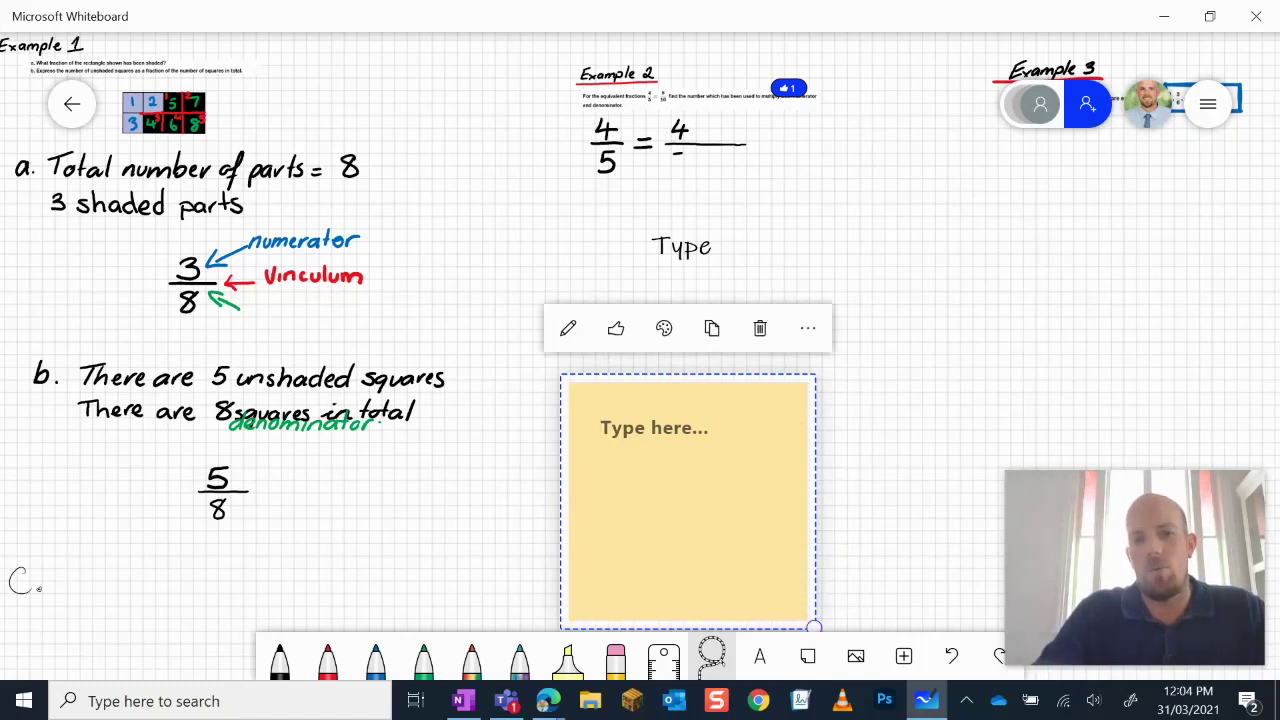
{"action": "left_click", "coordinate": [664, 328]}
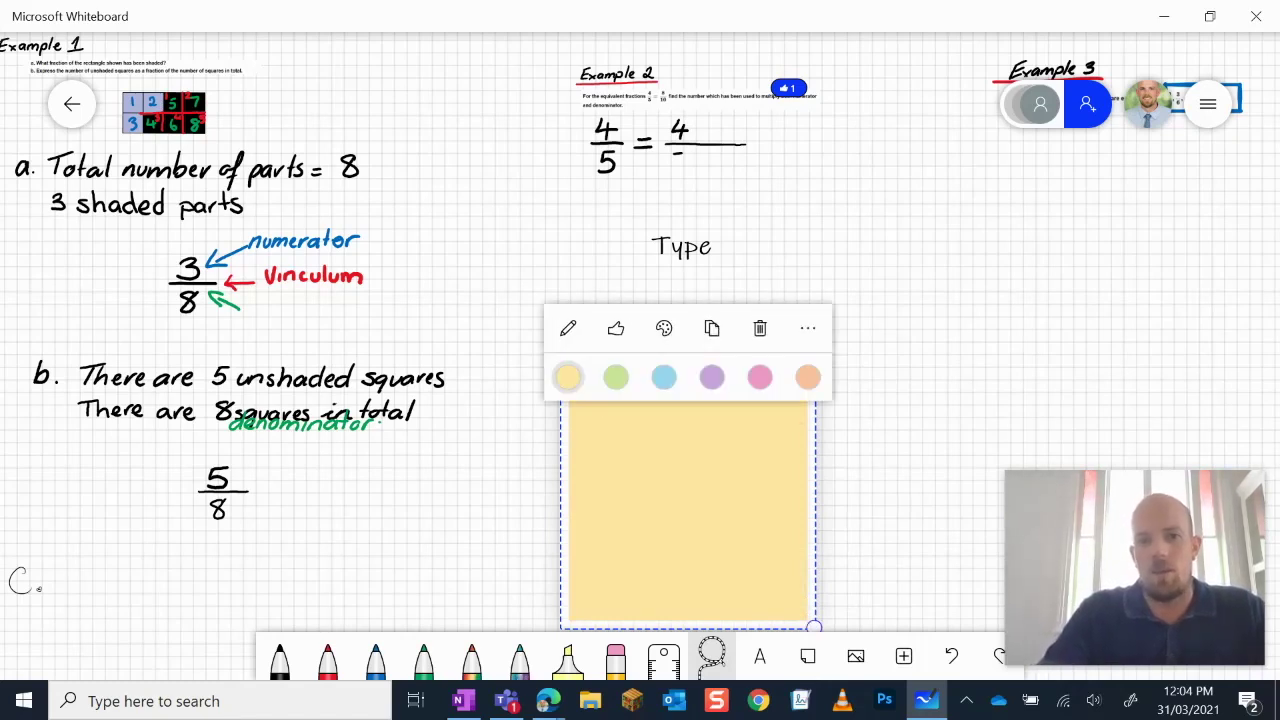
{"action": "left_click", "coordinate": [760, 376]}
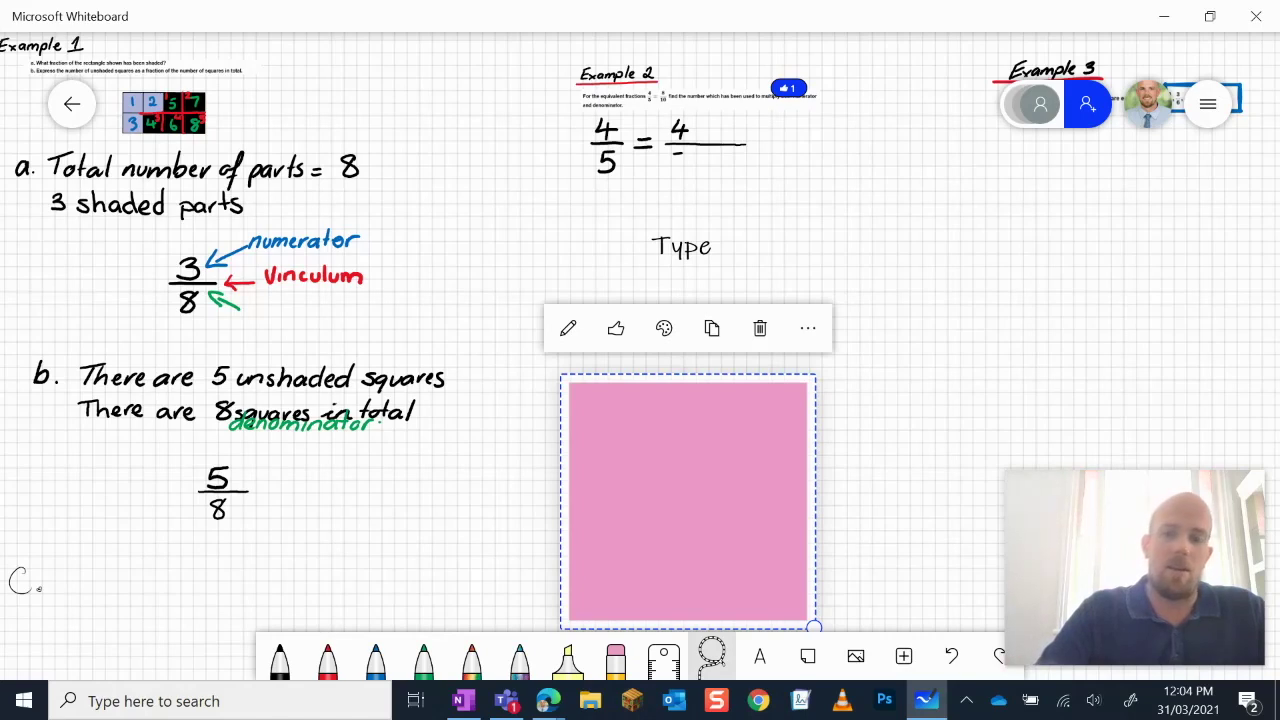
{"action": "left_click", "coordinate": [808, 328]}
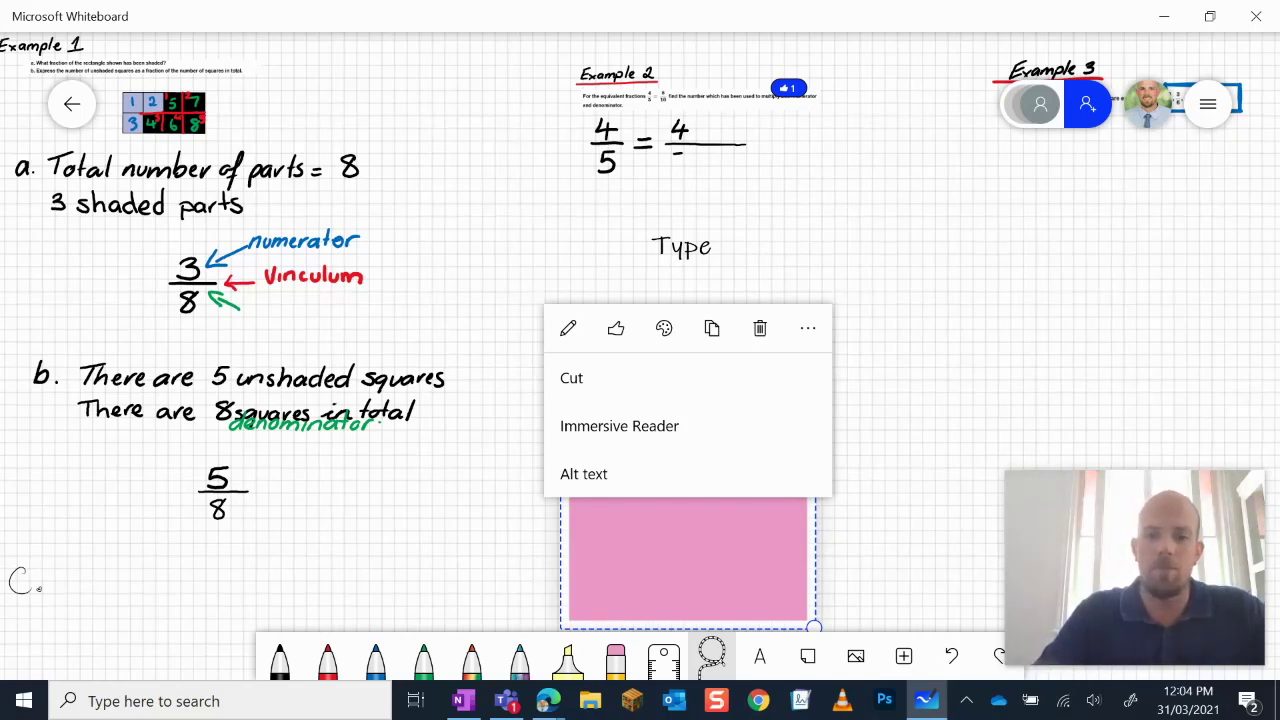
{"action": "key", "text": "Escape"}
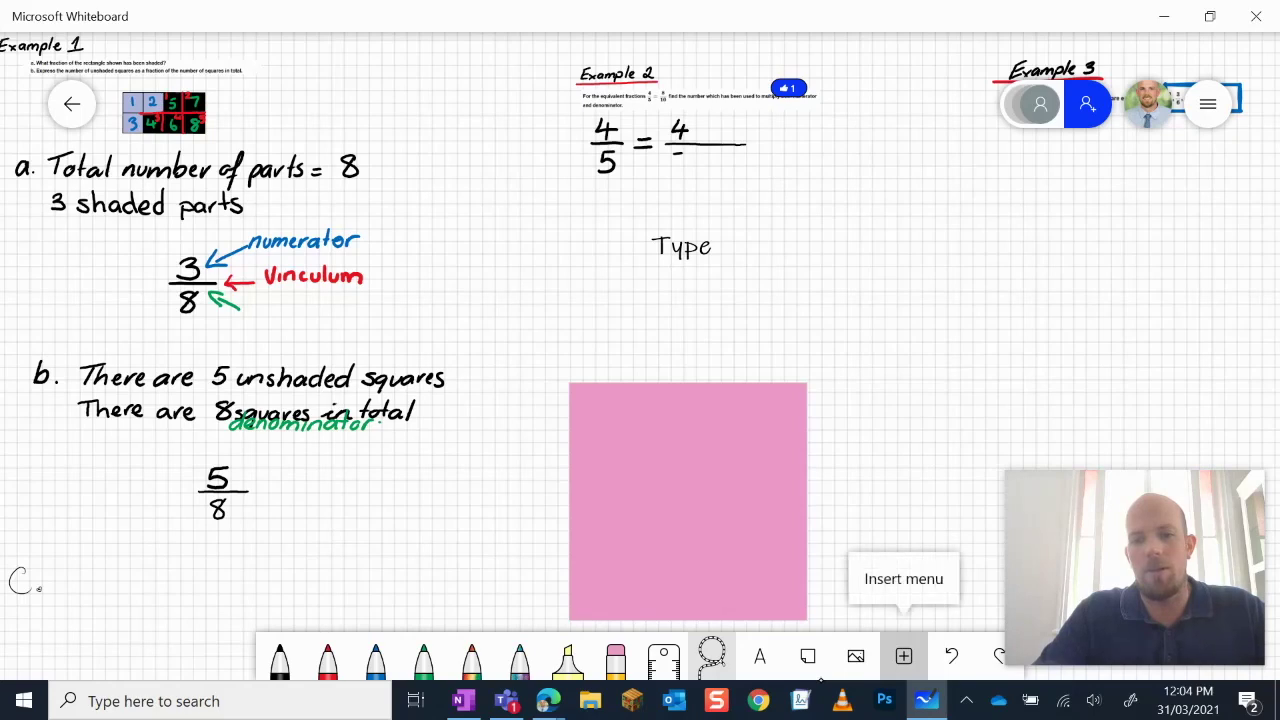
Step: Try to insert PowerPoint slides into the board and review the other insertable content types
{"action": "left_click", "coordinate": [903, 655]}
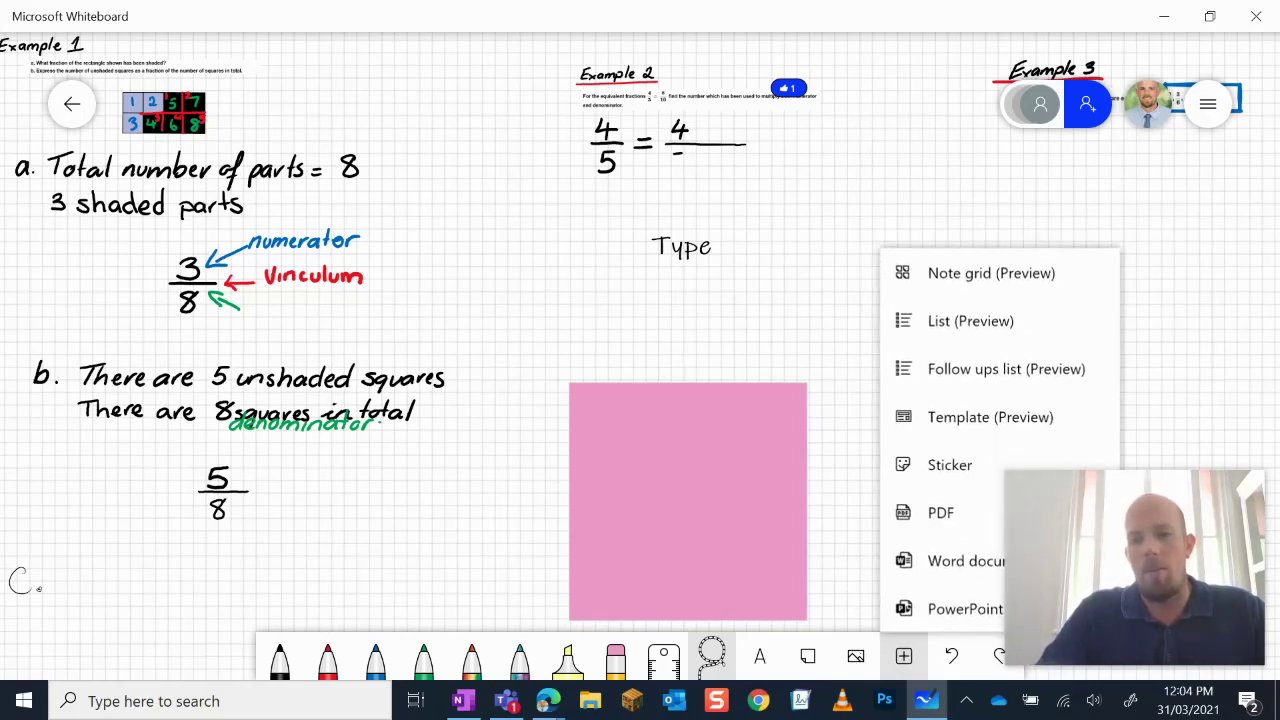
{"action": "mouse_move", "coordinate": [1183, 538]}
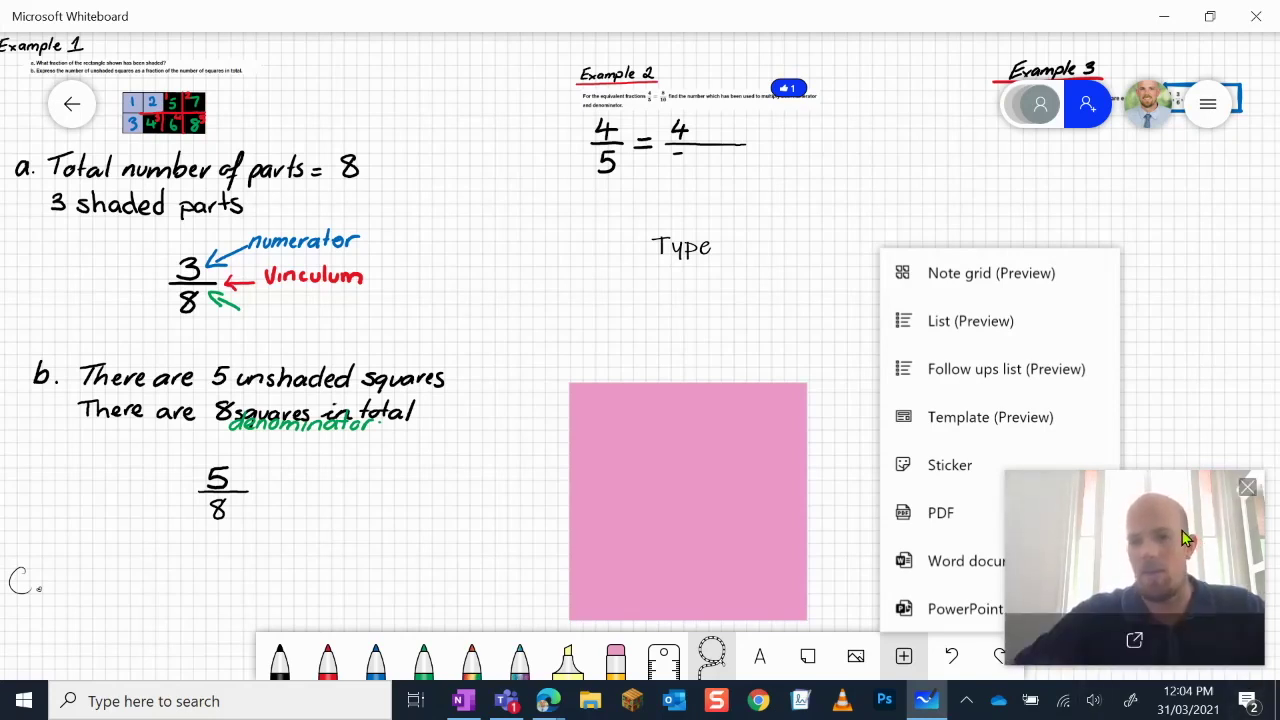
{"action": "left_click_drag", "start_coordinate": [1183, 538], "coordinate": [233, 487]}
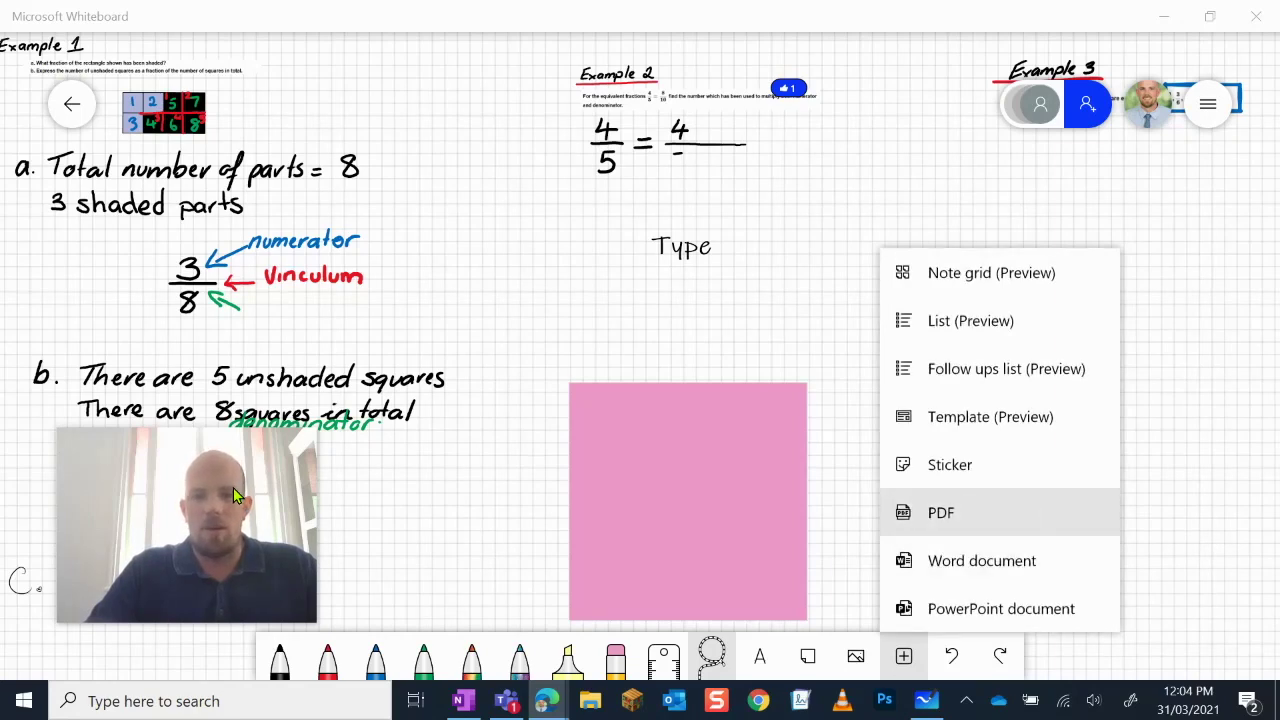
{"action": "key", "text": "Return"}
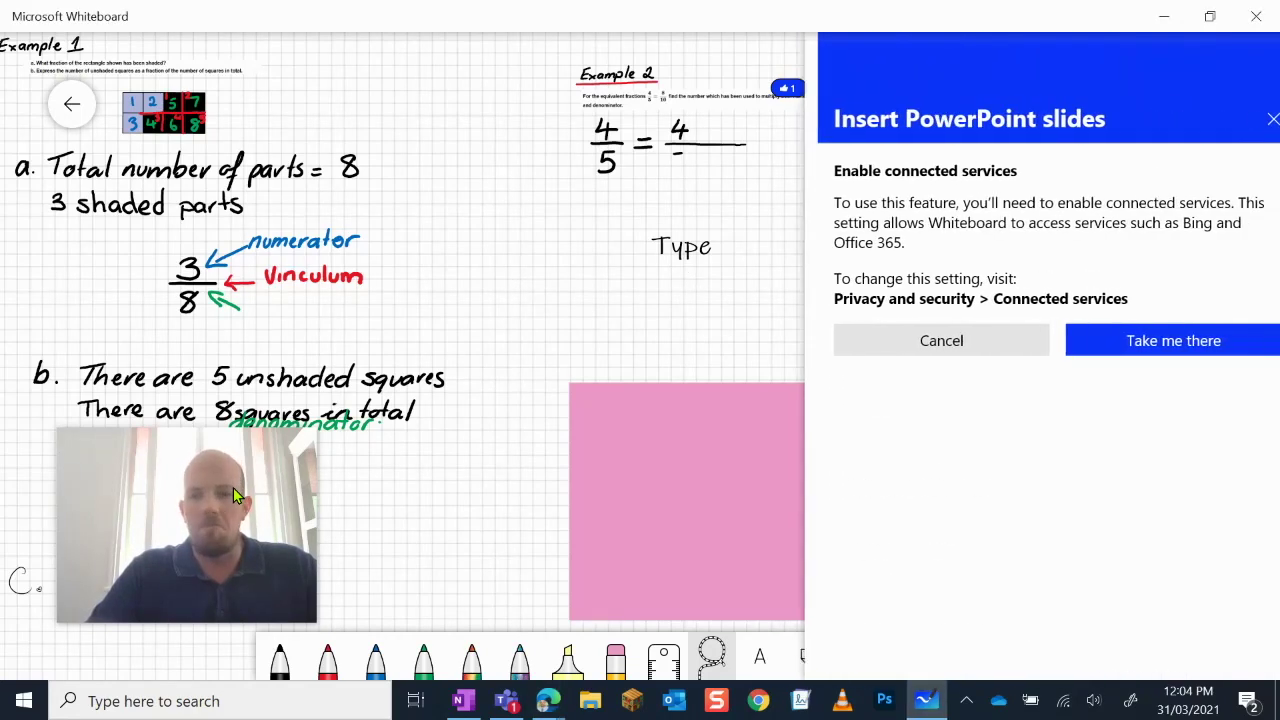
{"action": "key", "text": "Escape"}
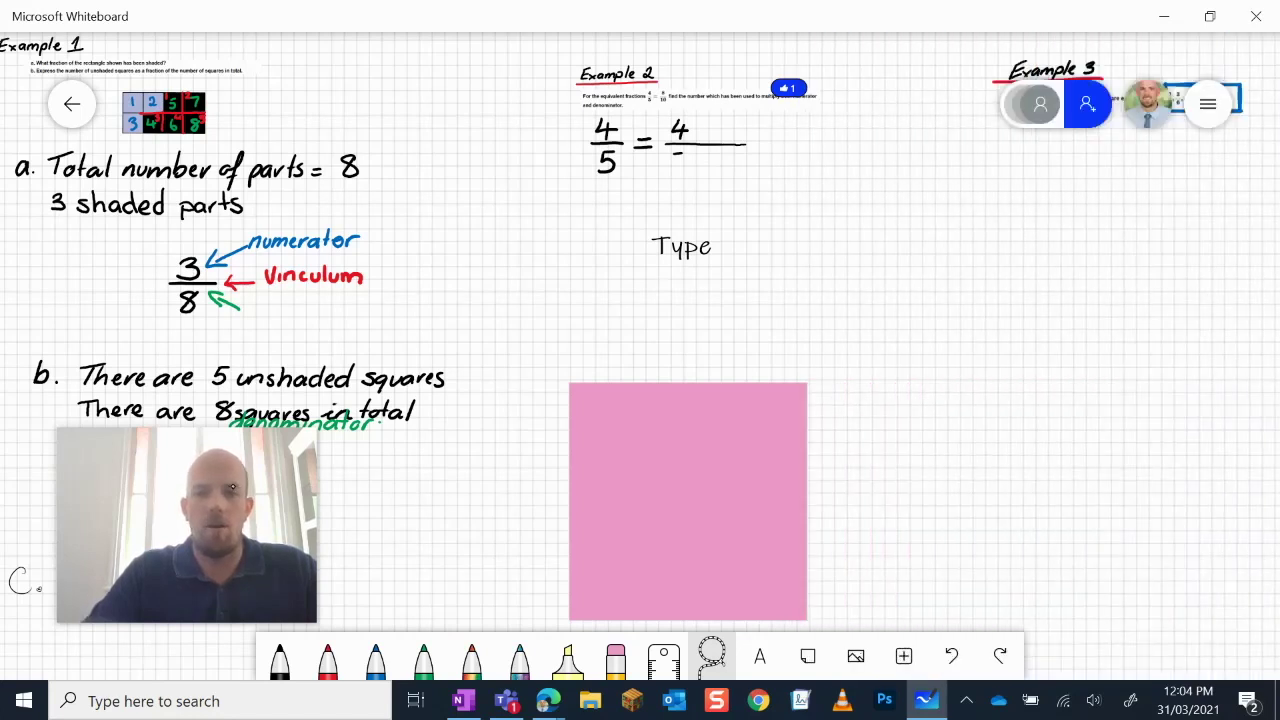
{"action": "left_click", "coordinate": [903, 656]}
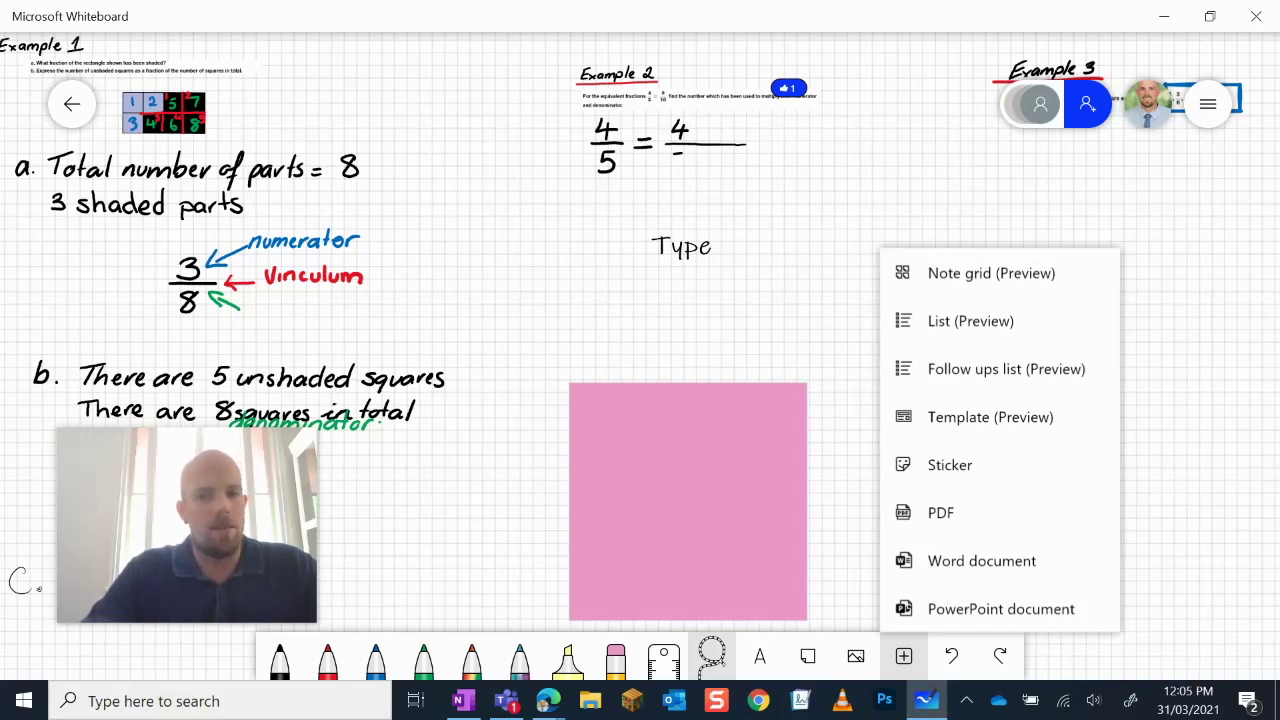
{"action": "key", "text": "Escape"}
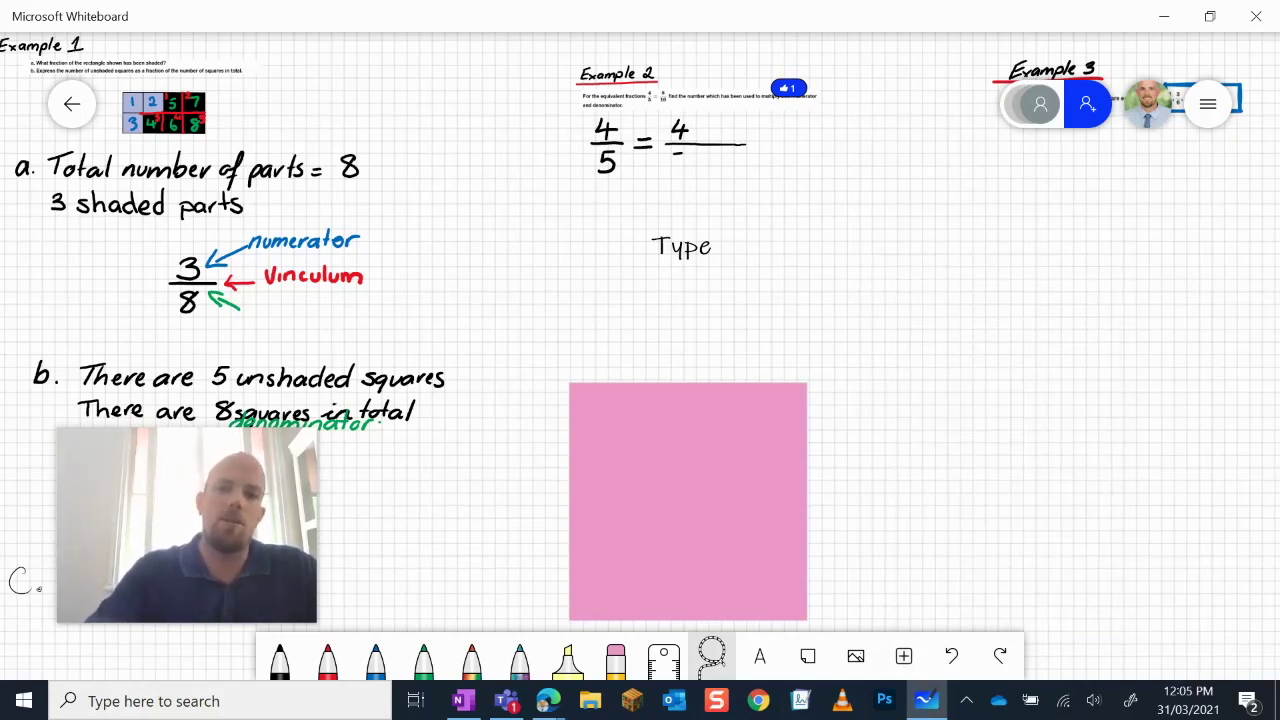
Step: Insert a blank List in an empty area of the board below the fraction notes
{"action": "scroll", "coordinate": [640, 360], "scroll_direction": "down", "scroll_amount": 8}
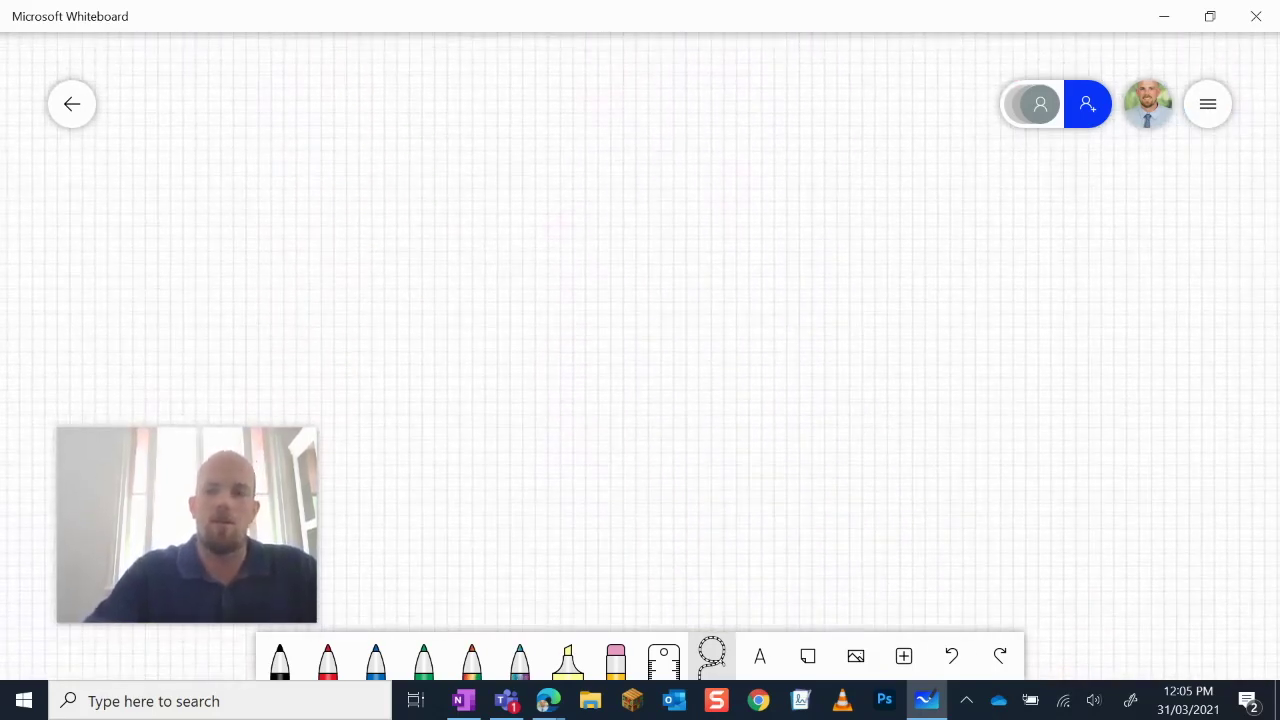
{"action": "left_click", "coordinate": [904, 656]}
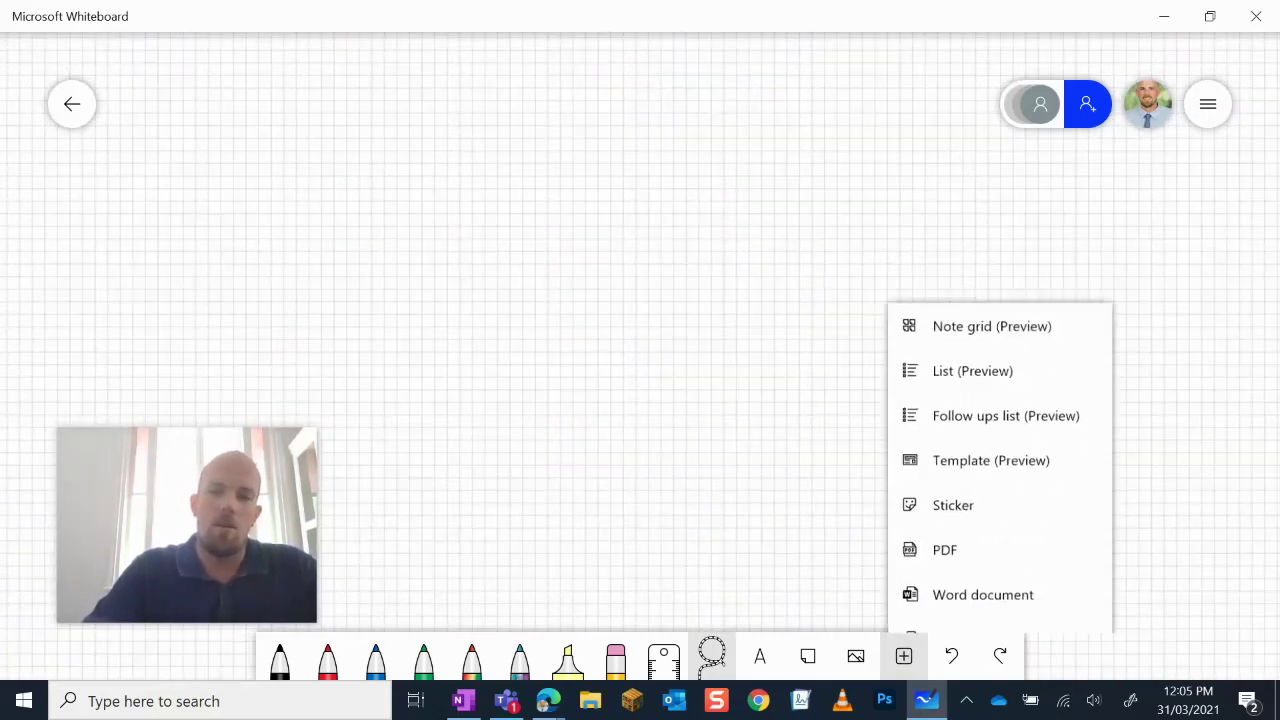
{"action": "left_click", "coordinate": [970, 320]}
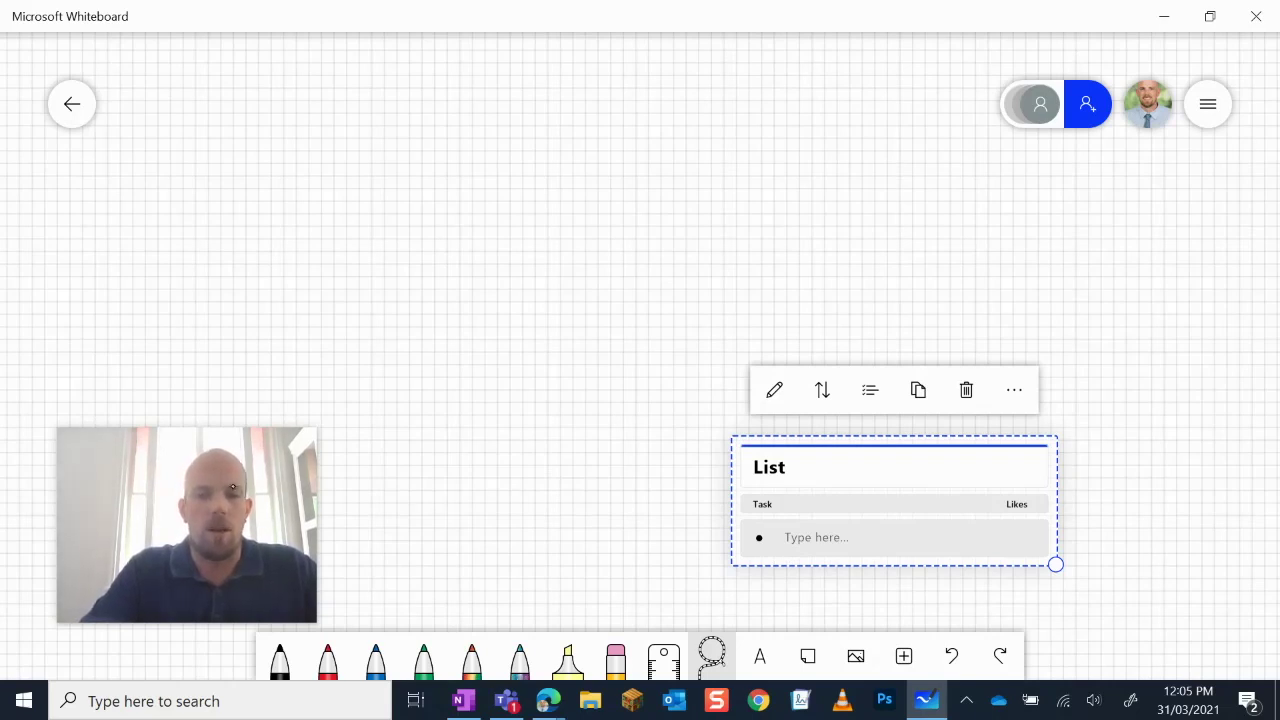
{"action": "left_click", "coordinate": [777, 542]}
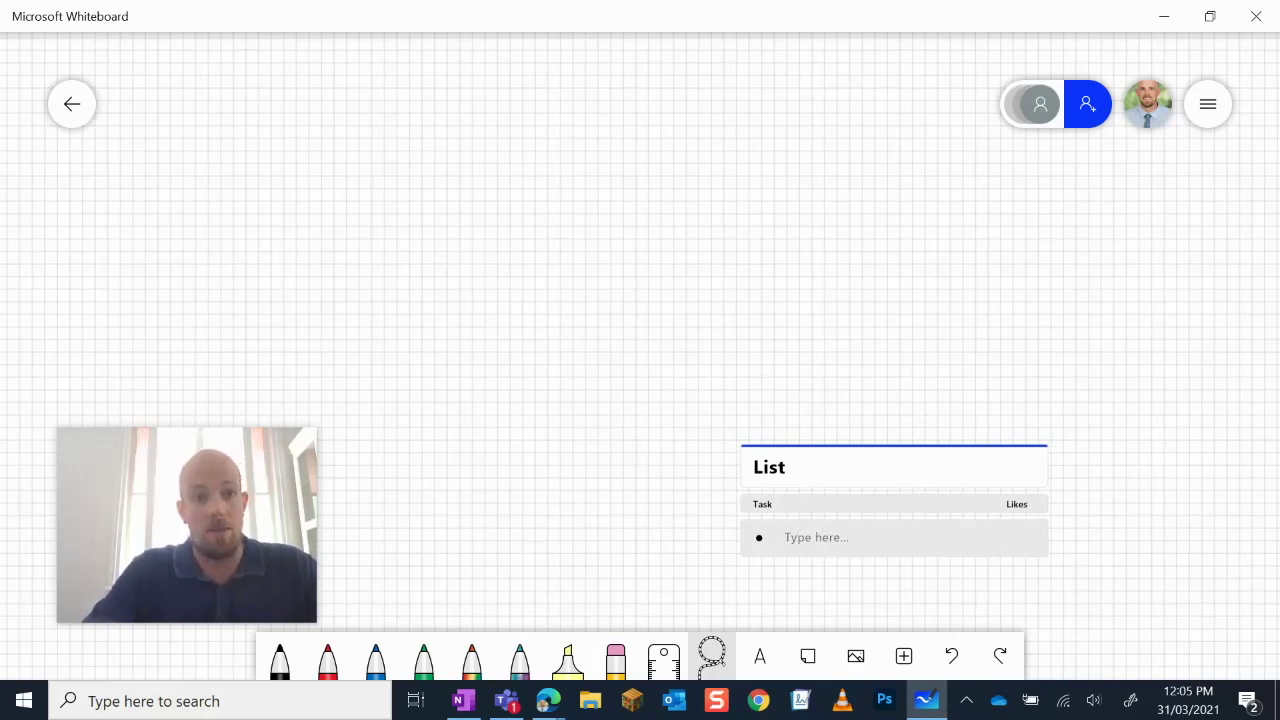
Step: Insert the KWL template into the board below the fraction notes and bring its three columns into view
{"action": "left_click", "coordinate": [904, 655]}
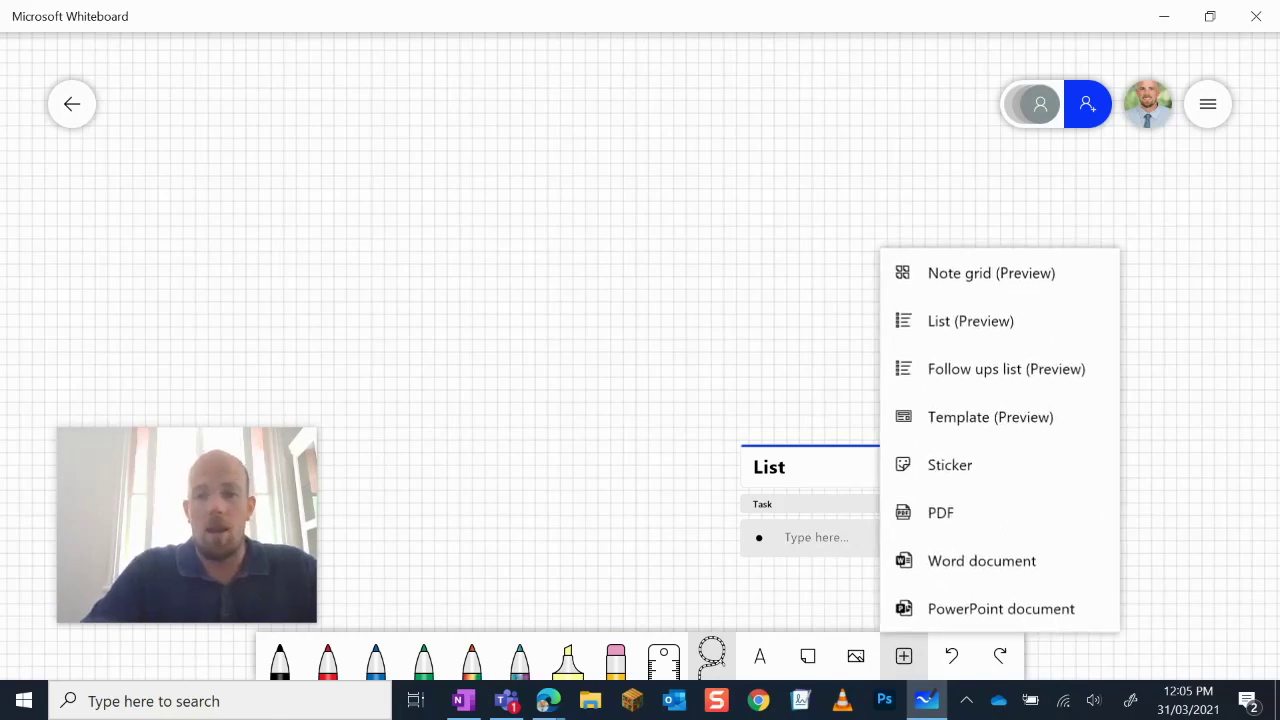
{"action": "left_click", "coordinate": [990, 416]}
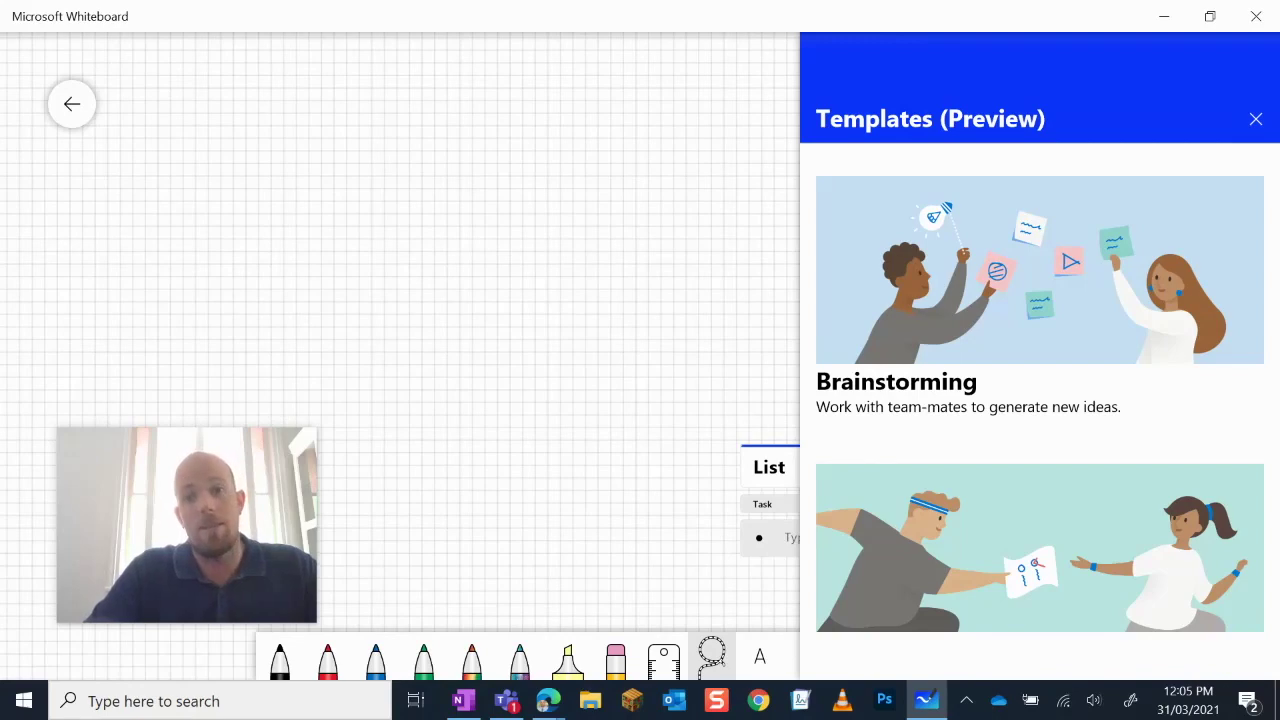
{"action": "scroll", "coordinate": [1040, 388], "scroll_direction": "down", "scroll_amount": 3}
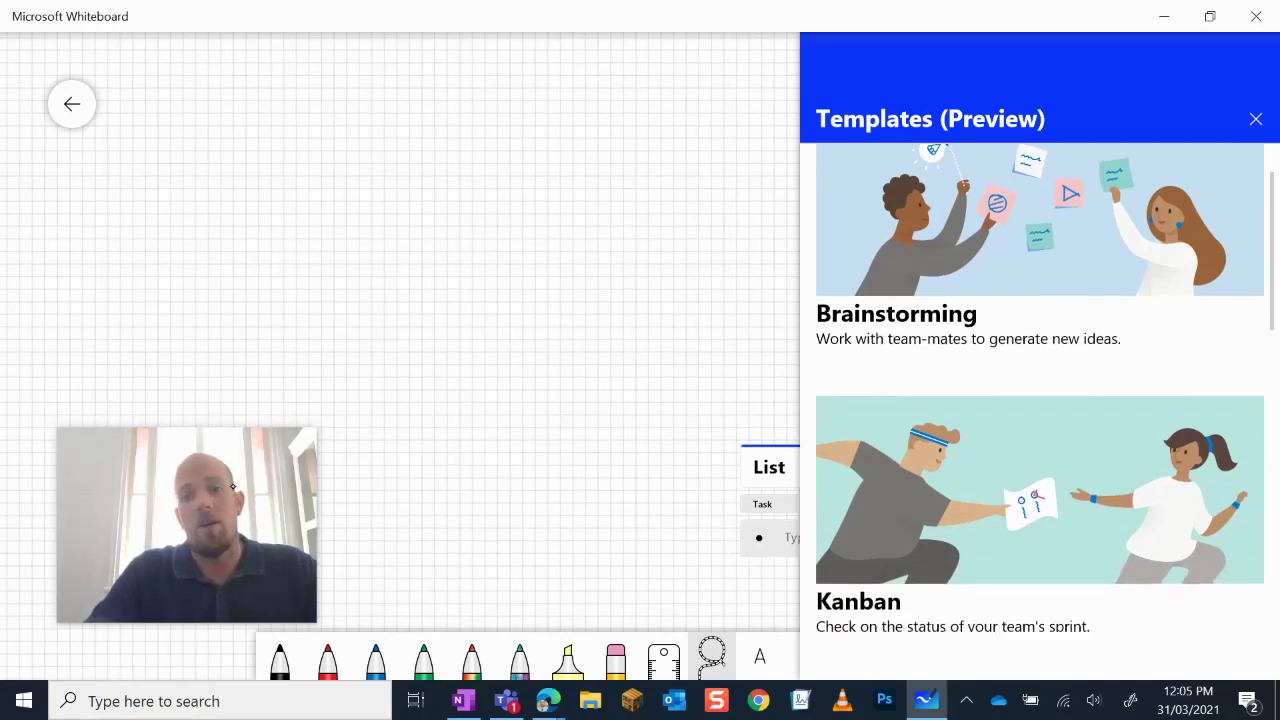
{"action": "scroll", "coordinate": [1040, 388], "scroll_direction": "down", "scroll_amount": 2}
{"action": "scroll", "coordinate": [1040, 388], "scroll_direction": "down", "scroll_amount": 6}
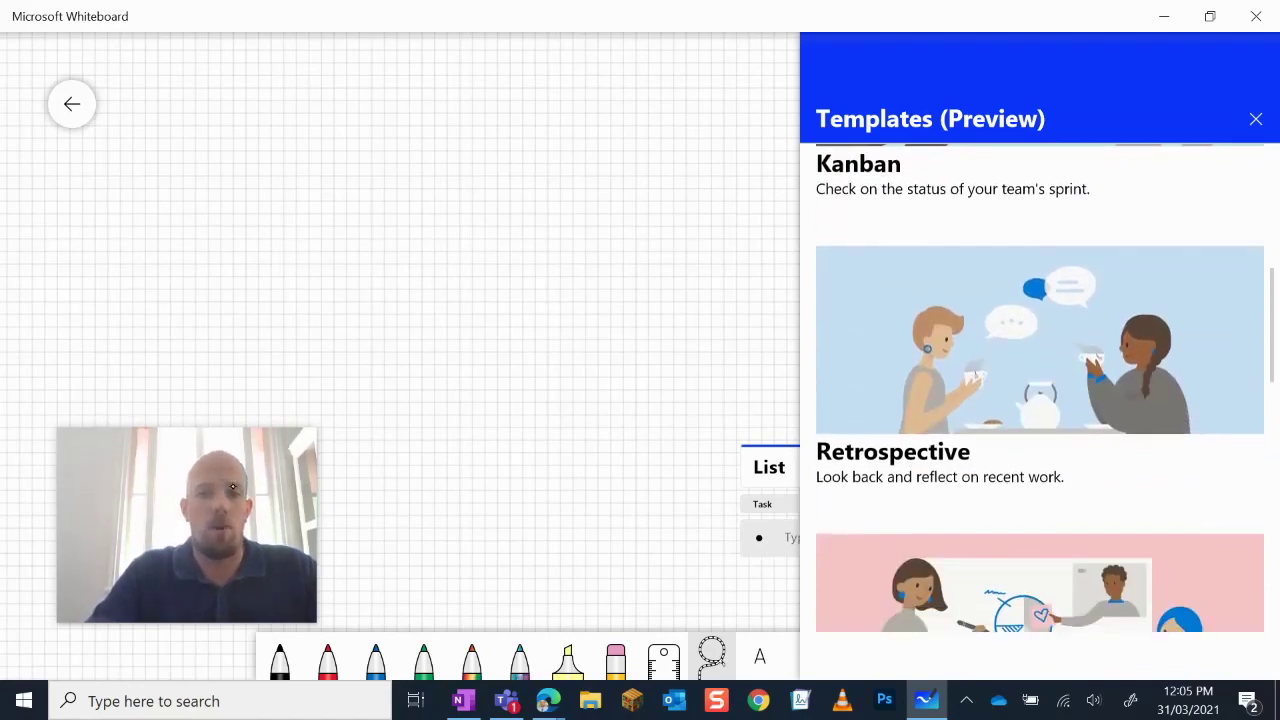
{"action": "scroll", "coordinate": [1040, 388], "scroll_direction": "down", "scroll_amount": 6}
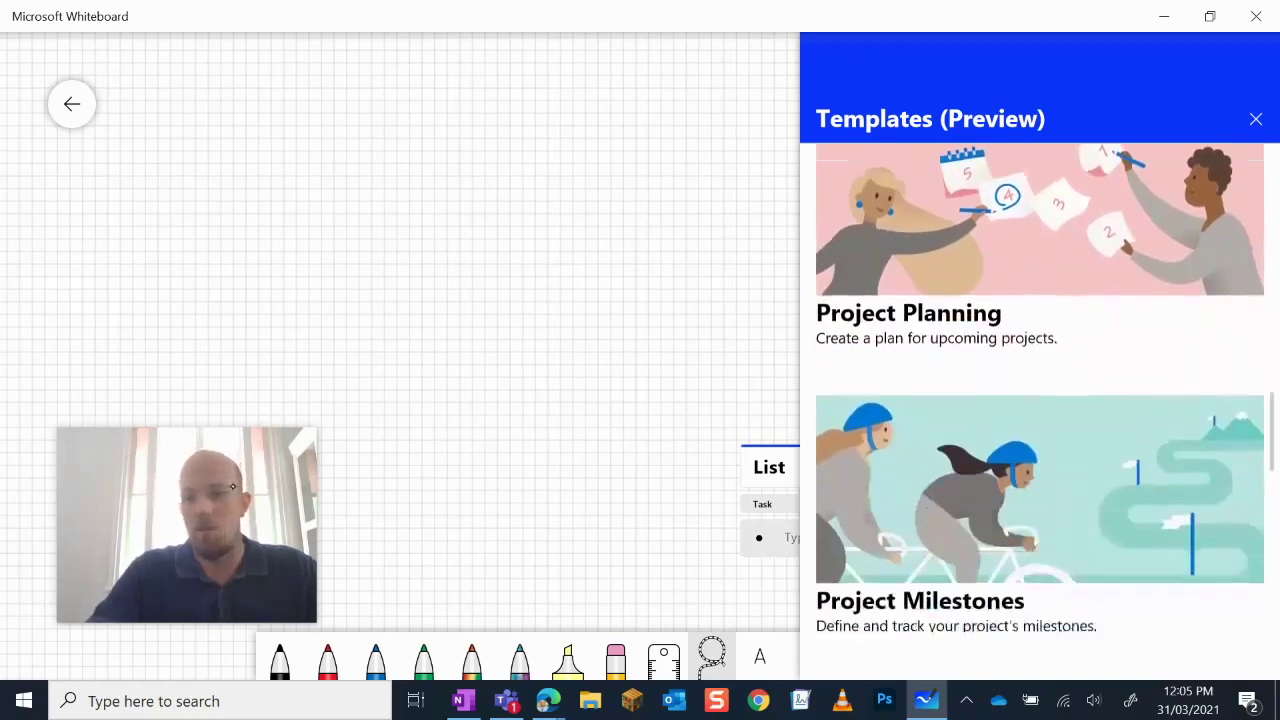
{"action": "scroll", "coordinate": [1040, 388], "scroll_direction": "down", "scroll_amount": 1}
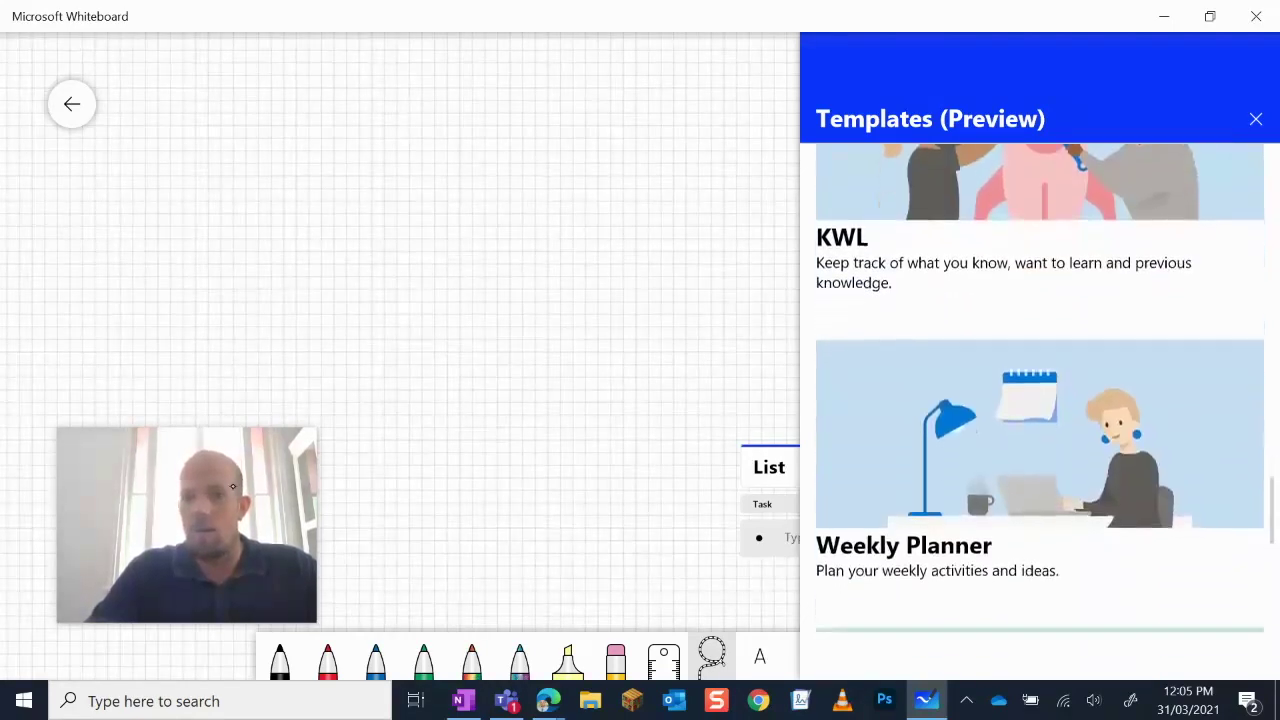
{"action": "scroll", "coordinate": [1040, 388], "scroll_direction": "up", "scroll_amount": 2}
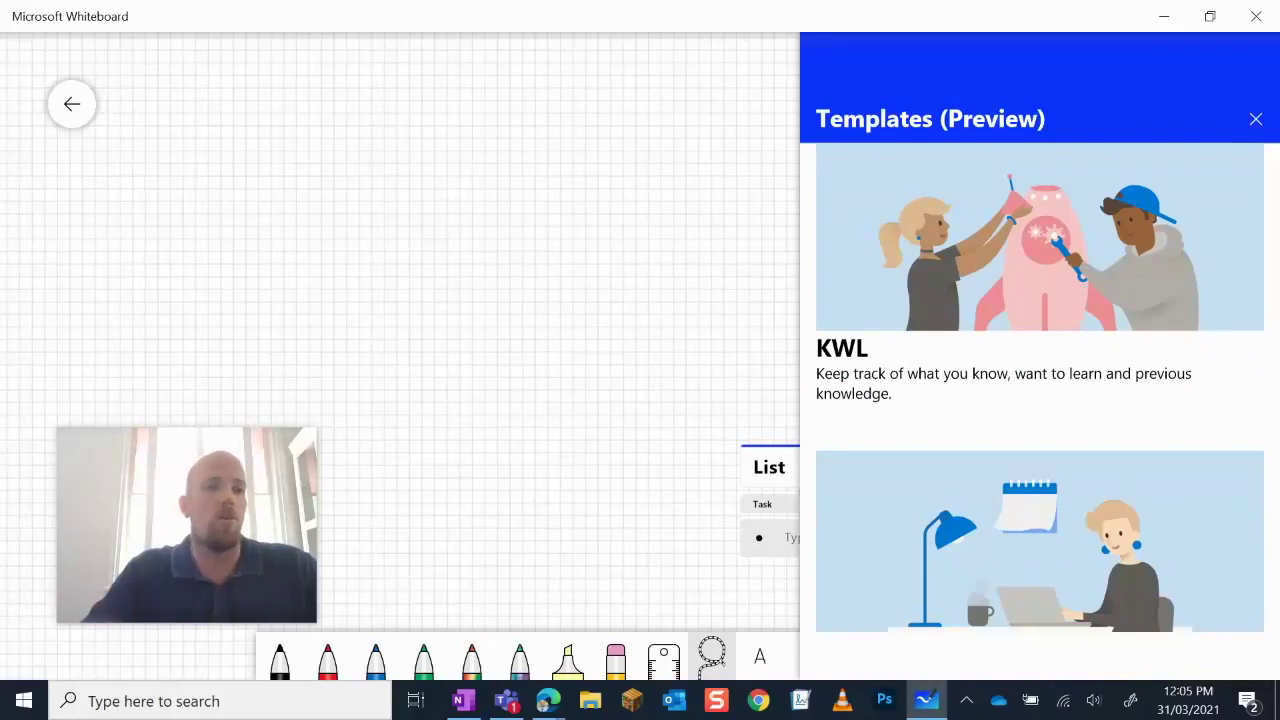
{"action": "scroll", "coordinate": [1040, 388], "scroll_direction": "up", "scroll_amount": 1}
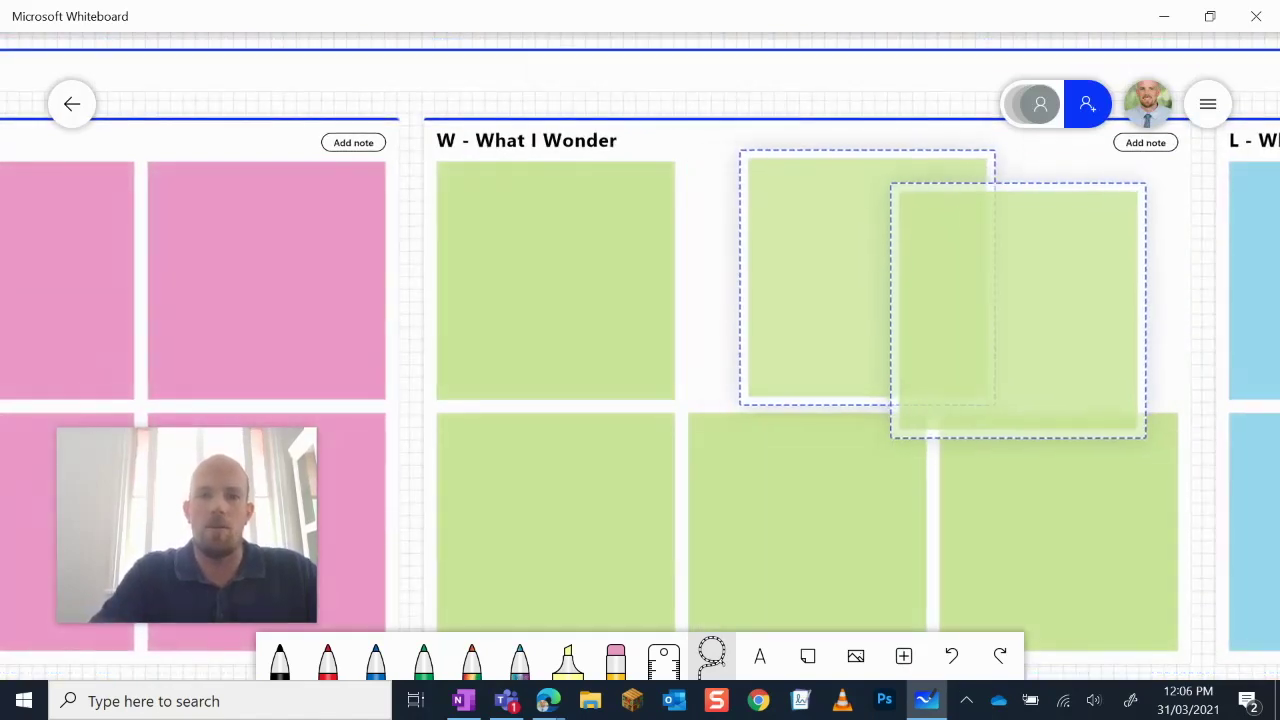
{"action": "scroll", "coordinate": [640, 360], "scroll_direction": "down", "scroll_amount": 1}
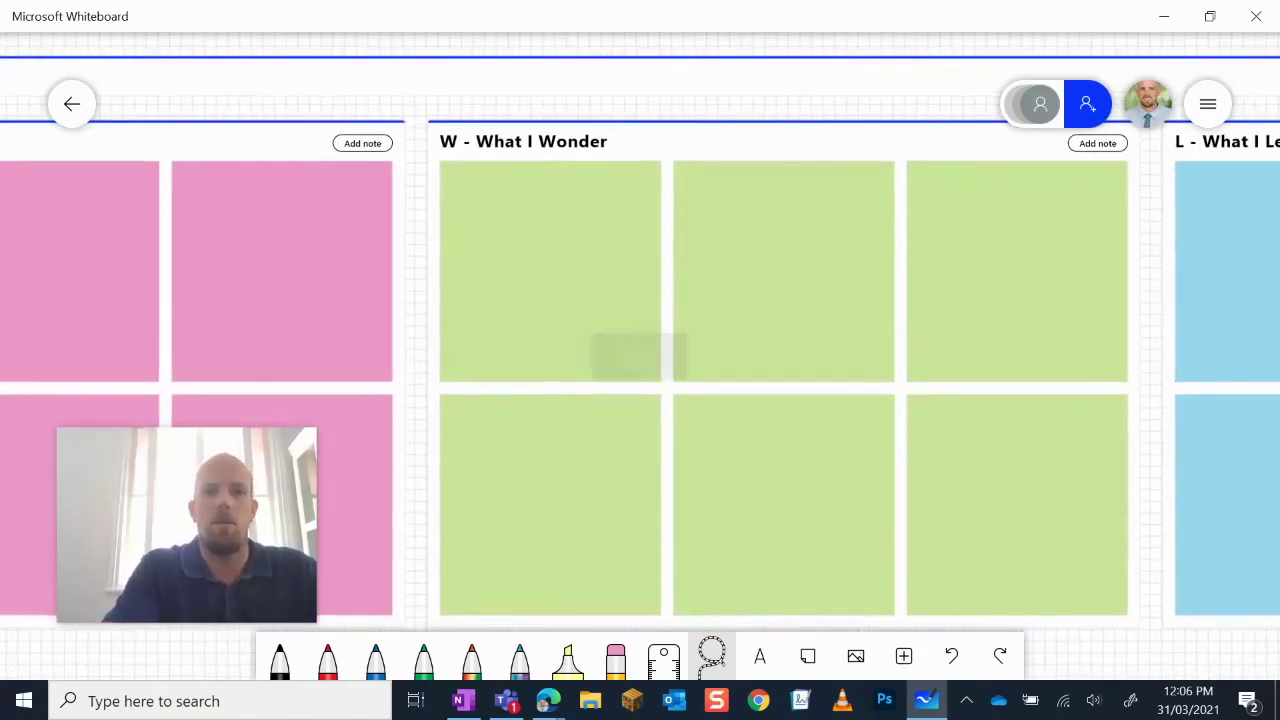
{"action": "scroll", "coordinate": [640, 360], "scroll_direction": "down", "scroll_amount": 3}
{"action": "scroll", "coordinate": [710, 146], "scroll_direction": "down", "scroll_amount": 3}
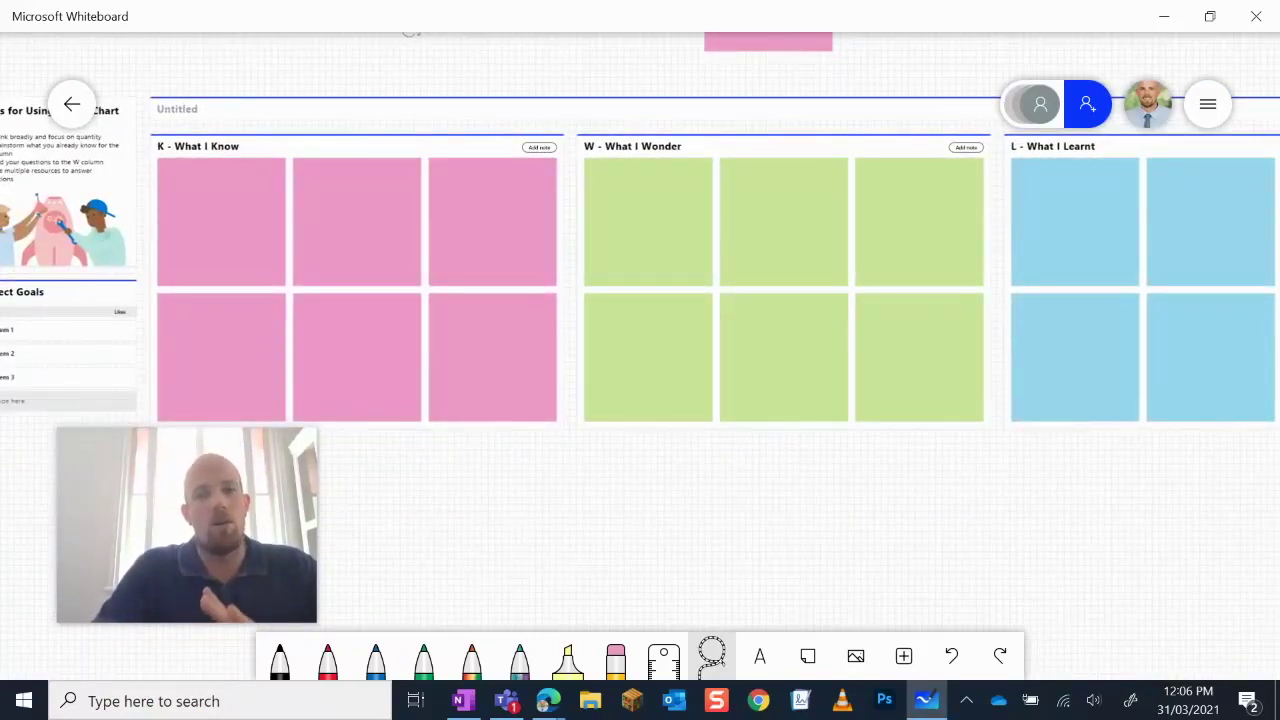
Step: Enter the text "Type" in the first pink note of the "K - What I Know" grid
{"action": "left_click", "coordinate": [221, 221]}
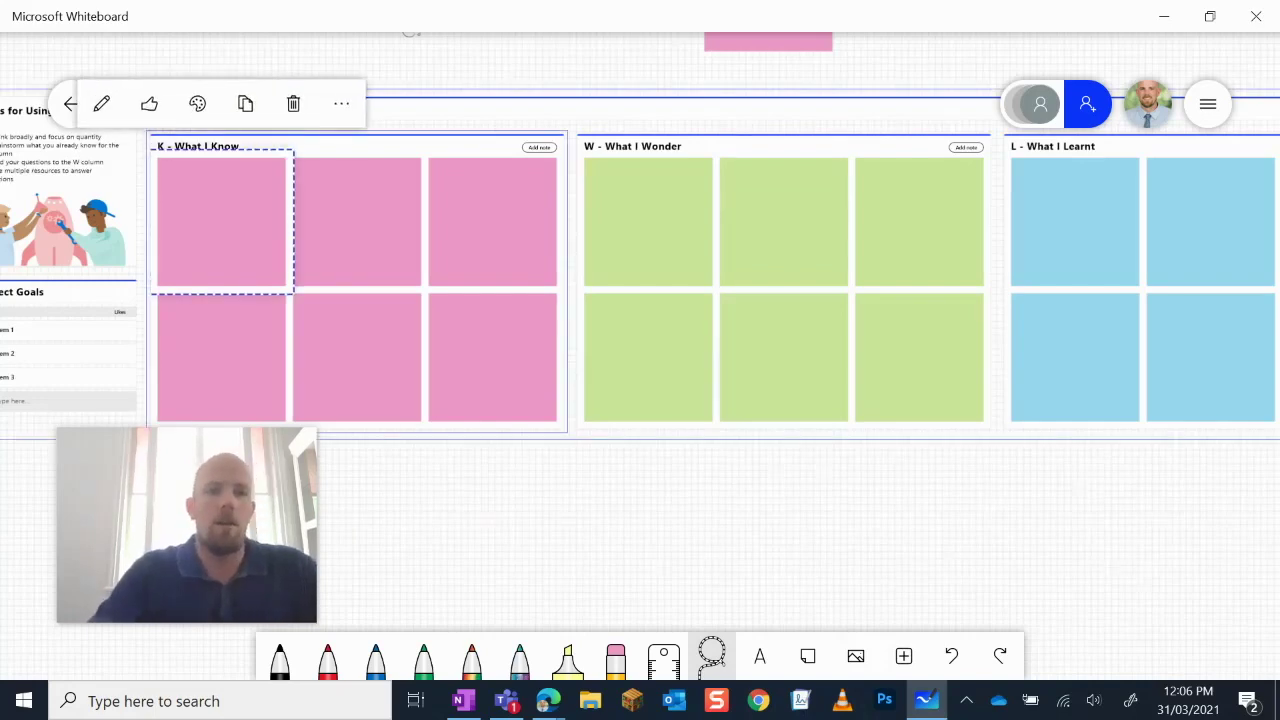
{"action": "left_click", "coordinate": [210, 183]}
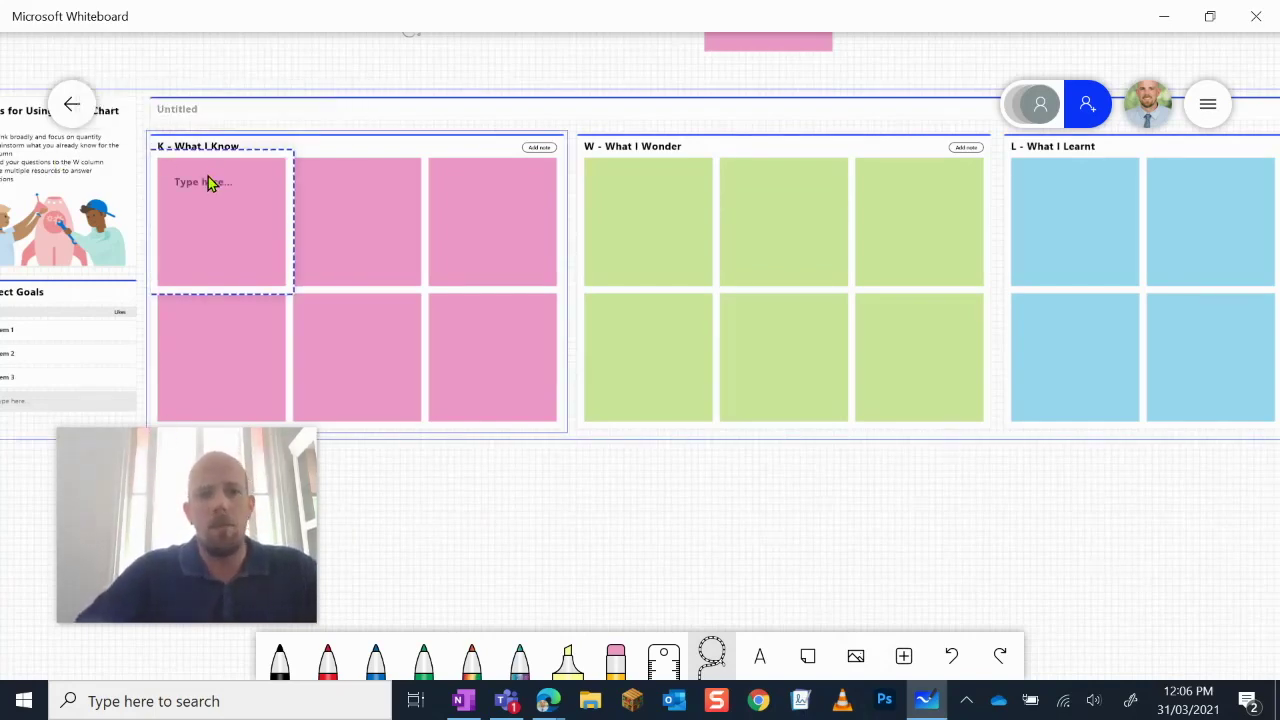
{"action": "type", "text": "Yp"}
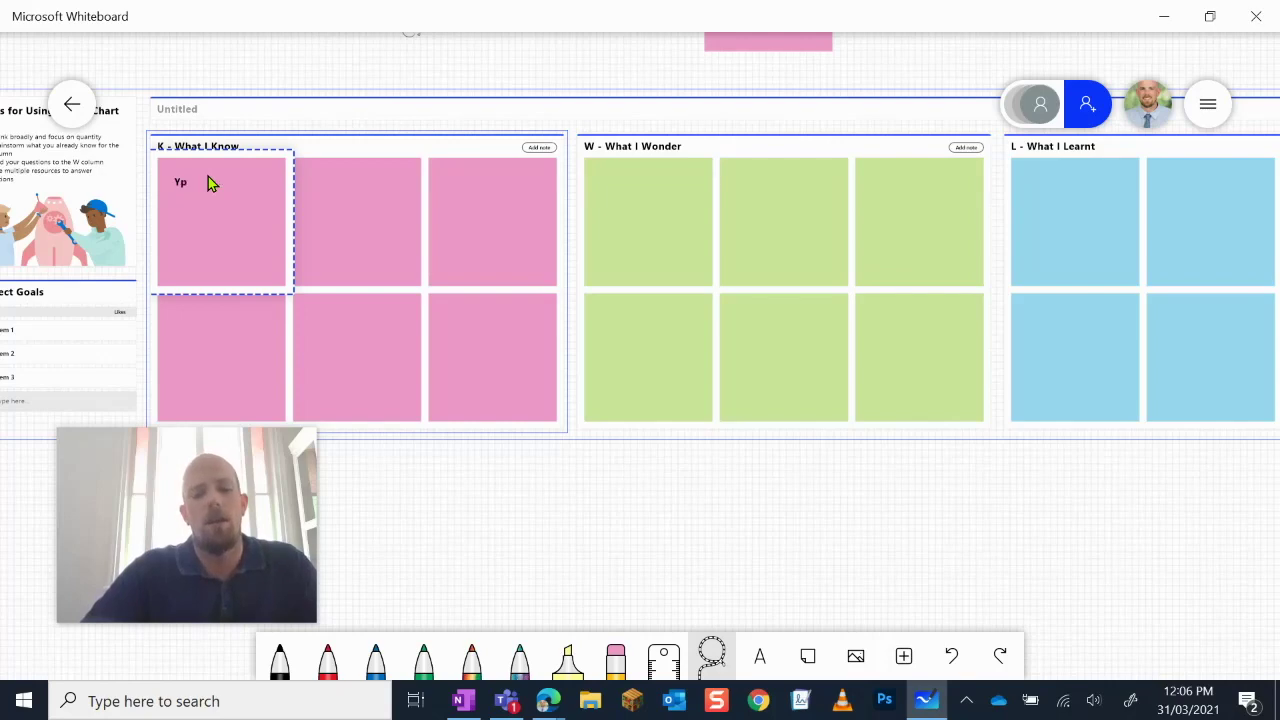
{"action": "key", "text": "BackSpace"}
{"action": "key", "text": "BackSpace"}
{"action": "type", "text": "Type"}
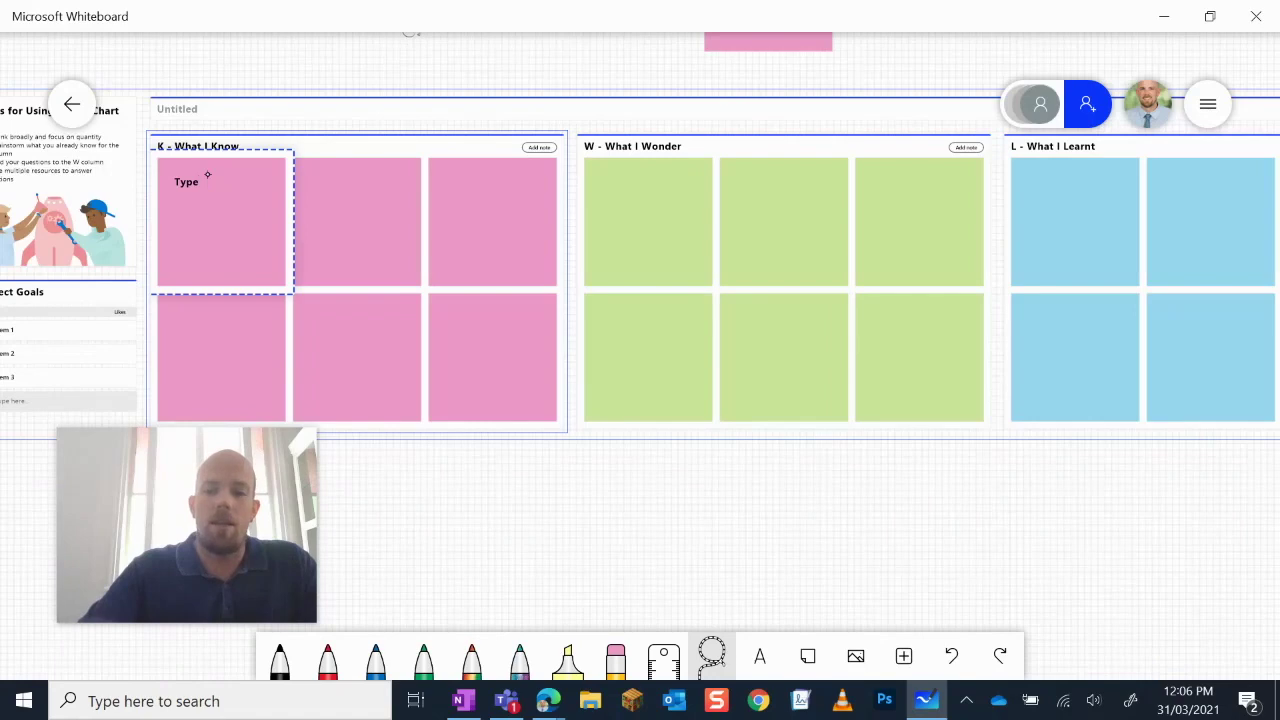
Step: Look through the available sticker collections without adding any sticker
{"action": "left_click", "coordinate": [903, 655]}
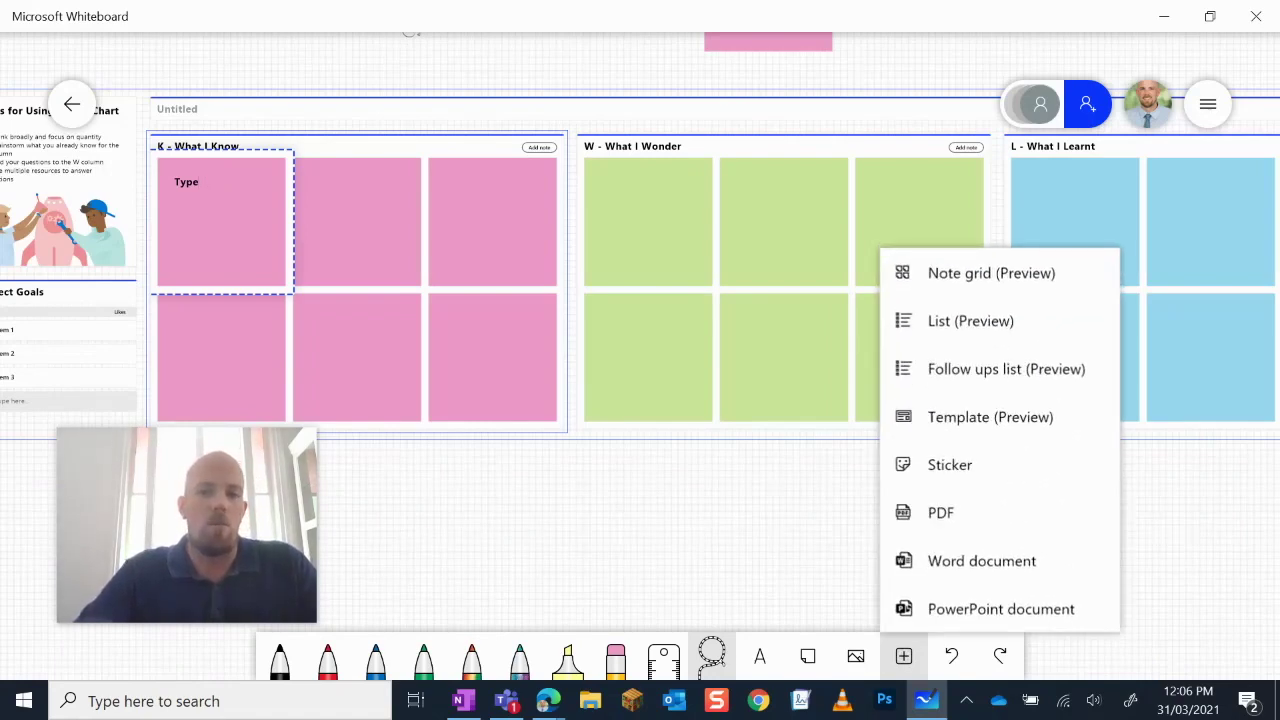
{"action": "left_click", "coordinate": [950, 465]}
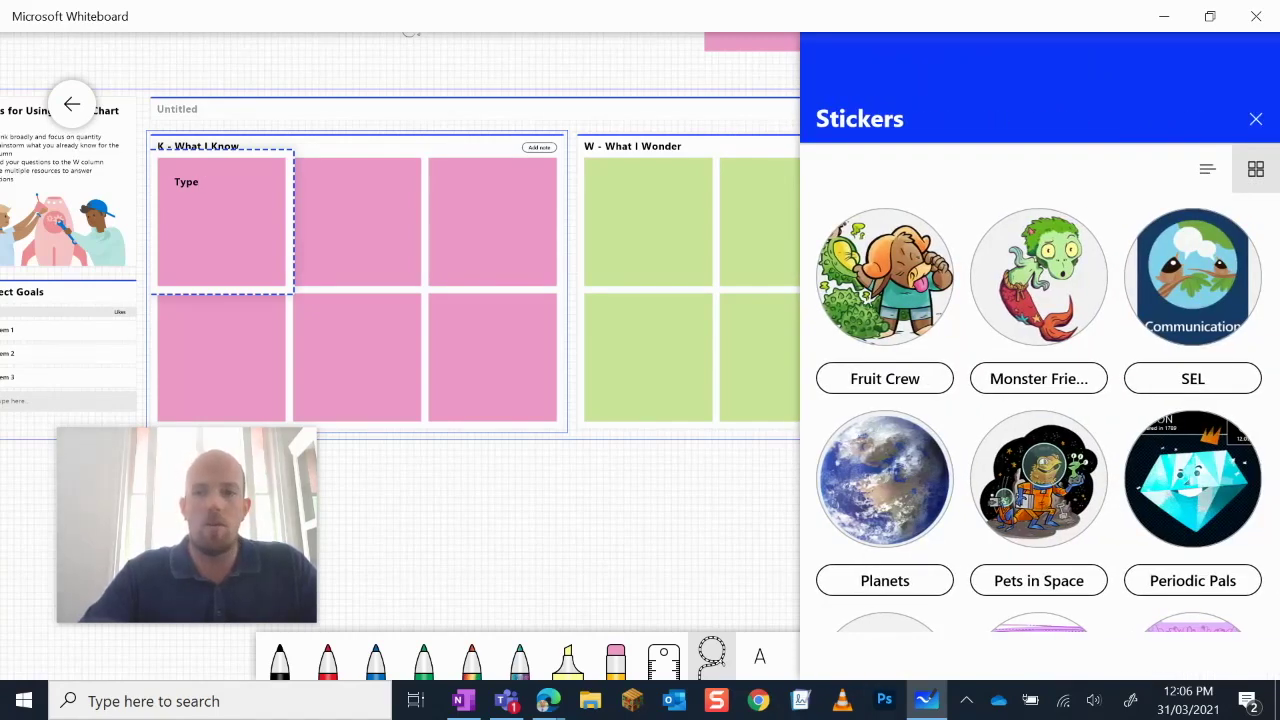
{"action": "left_click", "coordinate": [1256, 119]}
Step: Insert a blank note grid below the "W - What I Wonder" column and a follow-ups list over that column
{"action": "left_click", "coordinate": [903, 655]}
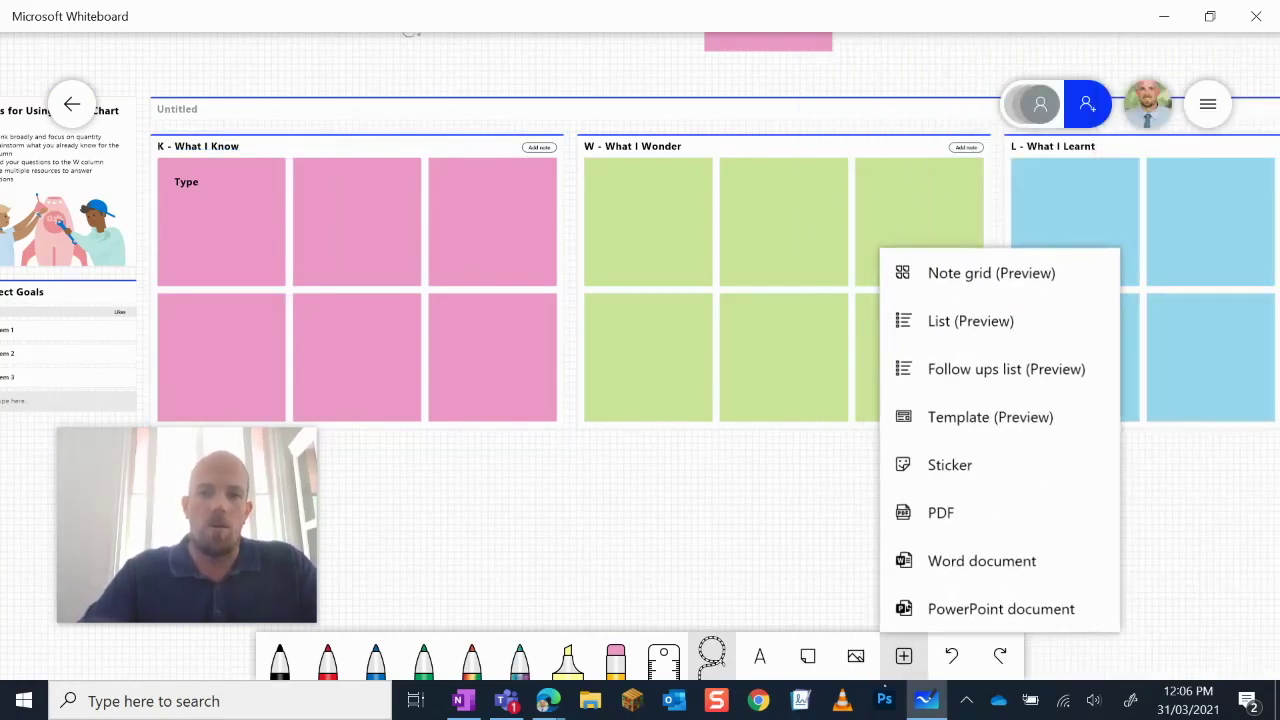
{"action": "left_click", "coordinate": [990, 277]}
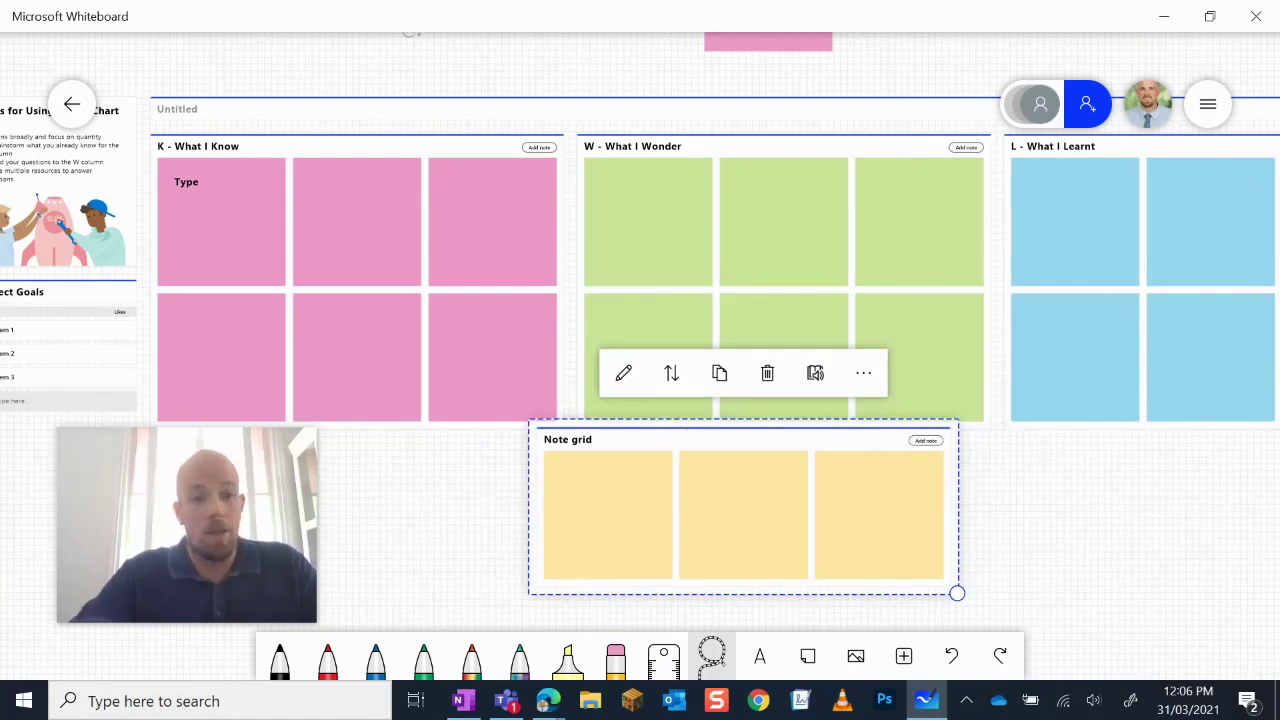
{"action": "left_click", "coordinate": [903, 655]}
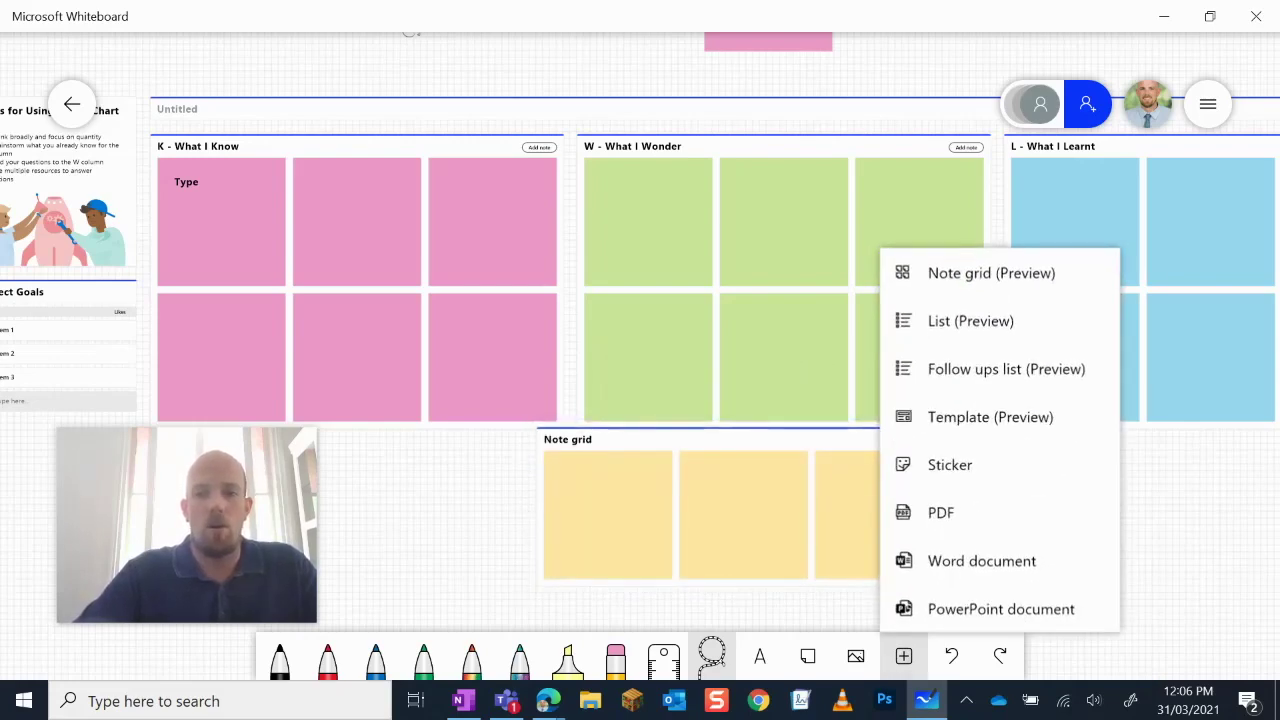
{"action": "left_click", "coordinate": [1006, 369]}
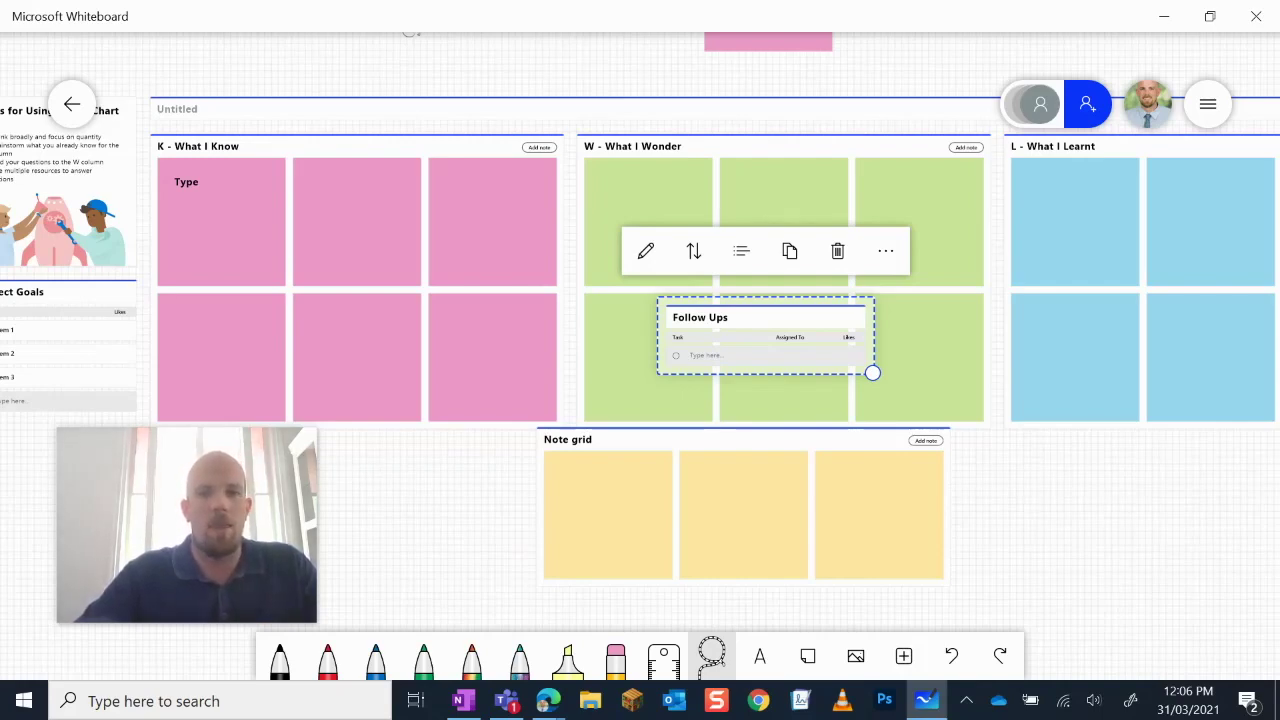
Step: Review the list style and sorting options of the Follow Ups list
{"action": "left_click", "coordinate": [741, 251]}
{"action": "left_click", "coordinate": [693, 251]}
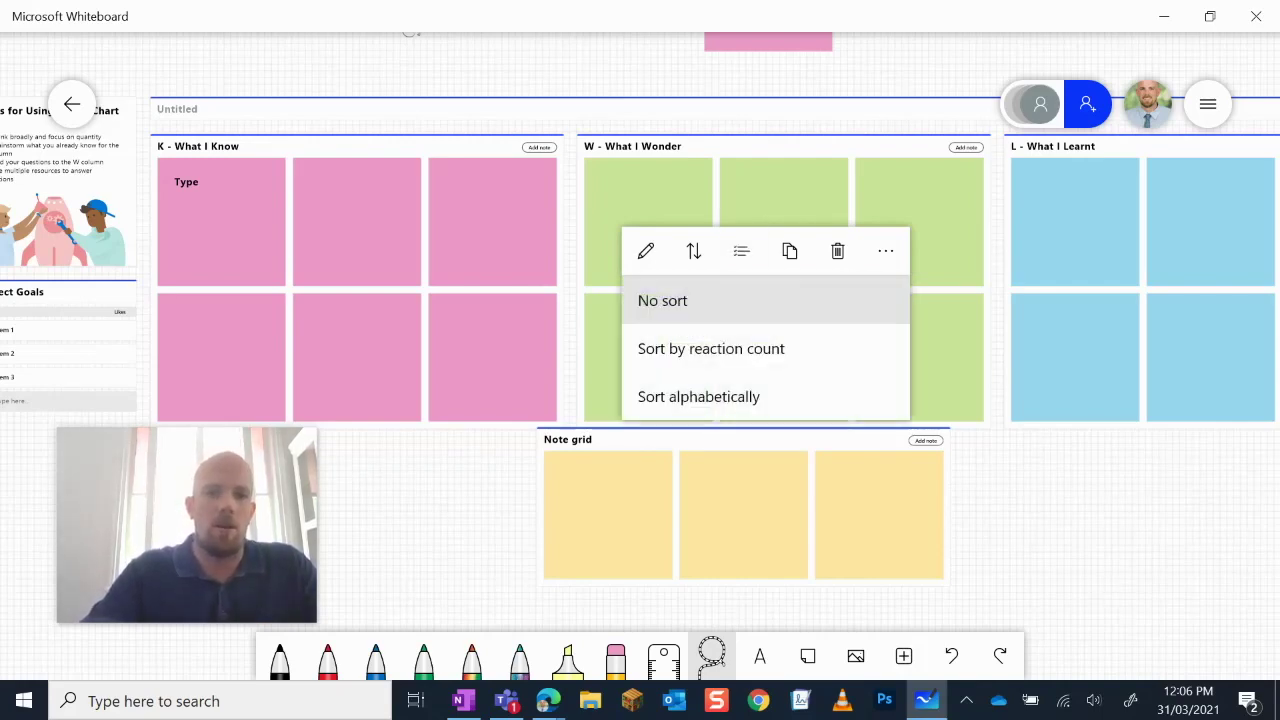
{"action": "left_click", "coordinate": [741, 251]}
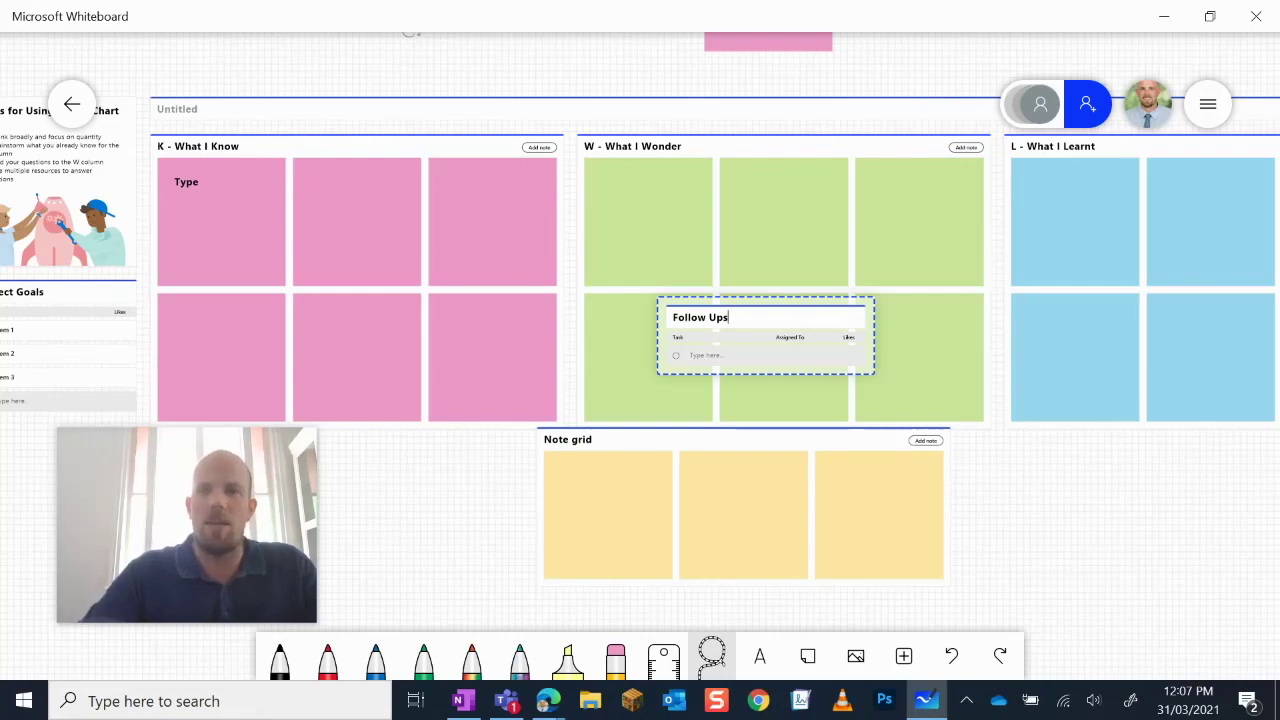
Step: Send the whiteboard to OneNote, into the Term 1 section under Maths in the Green Class Notebook's _Content Library
{"action": "left_click", "coordinate": [1207, 103]}
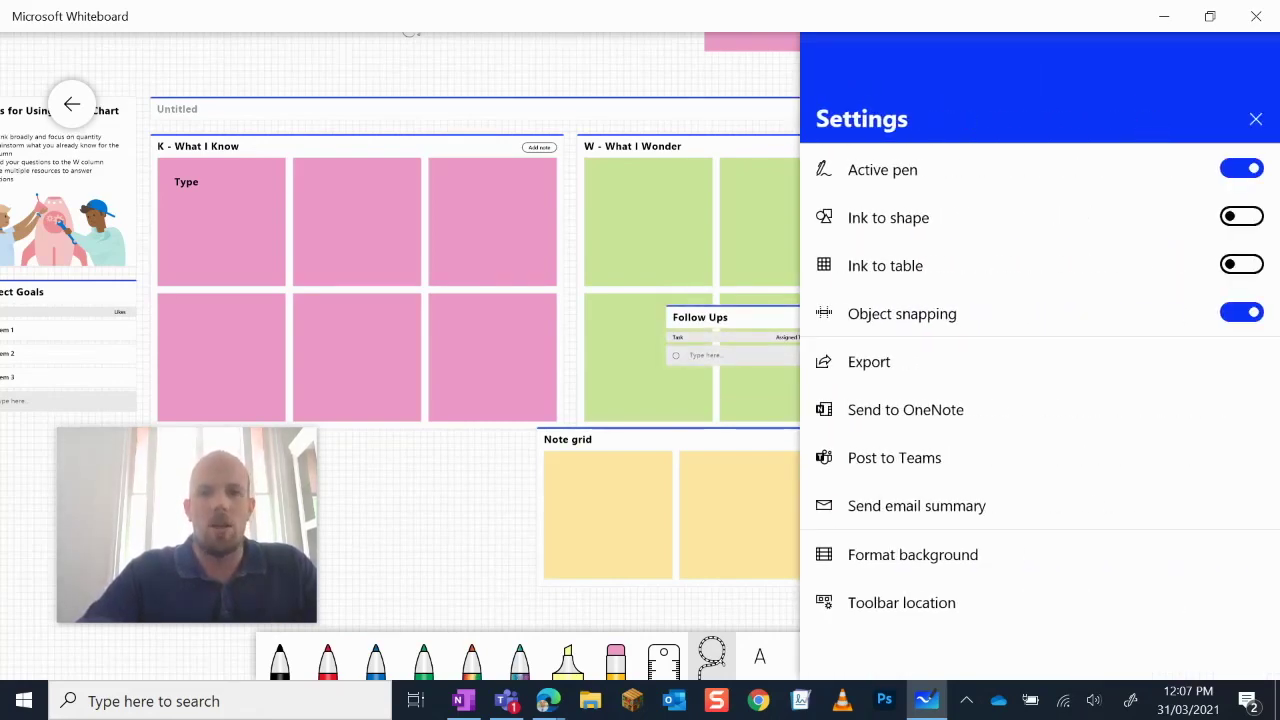
{"action": "left_click", "coordinate": [905, 409]}
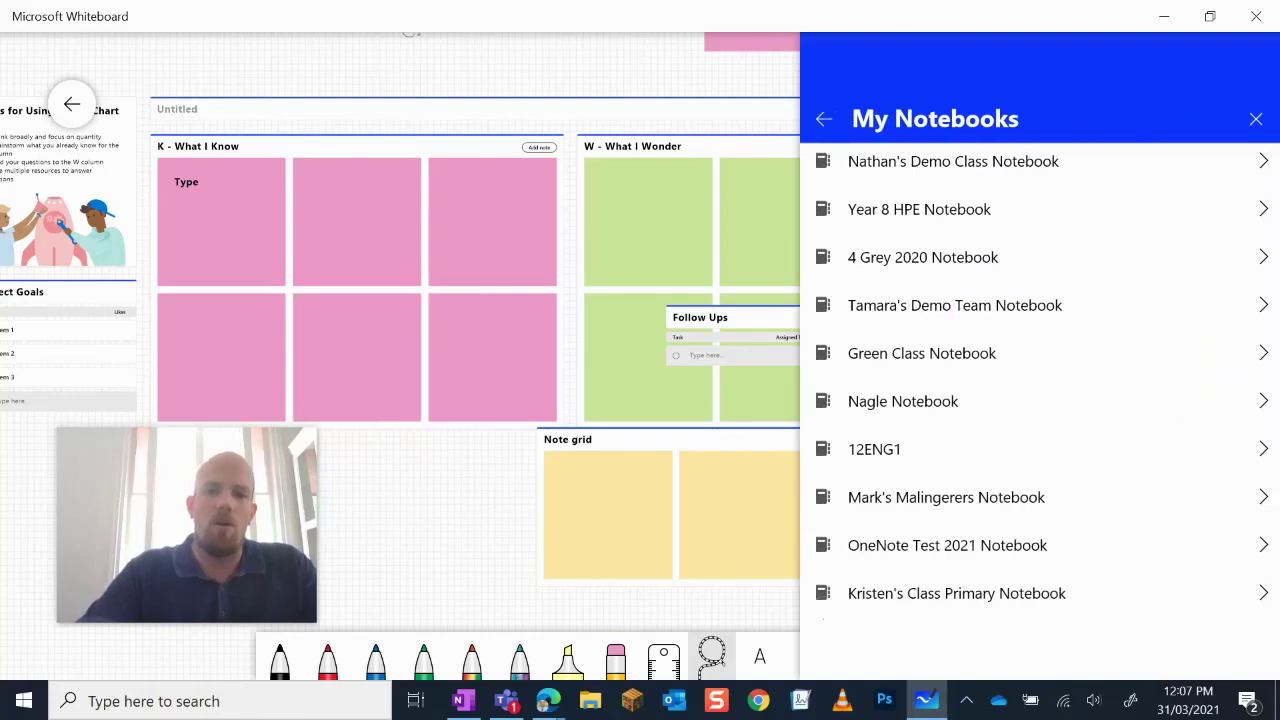
{"action": "scroll", "coordinate": [1040, 400], "scroll_direction": "down", "scroll_amount": 10}
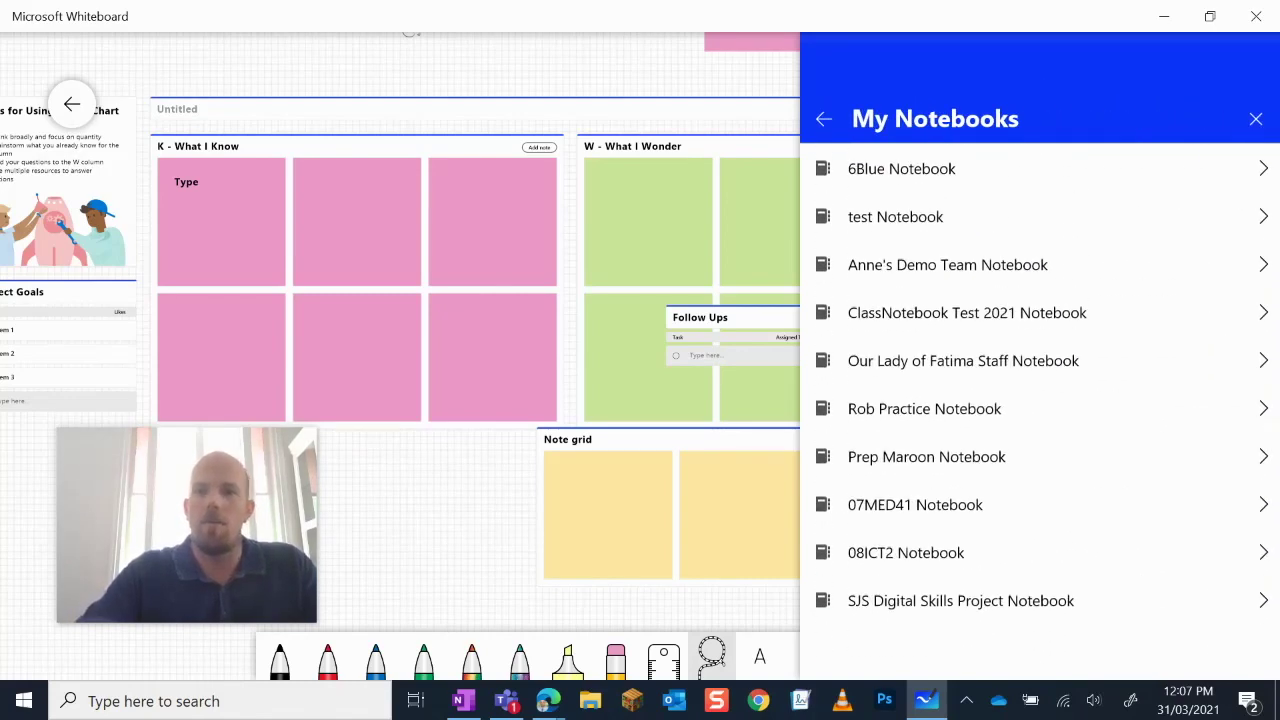
{"action": "scroll", "coordinate": [1040, 390], "scroll_direction": "down", "scroll_amount": 10}
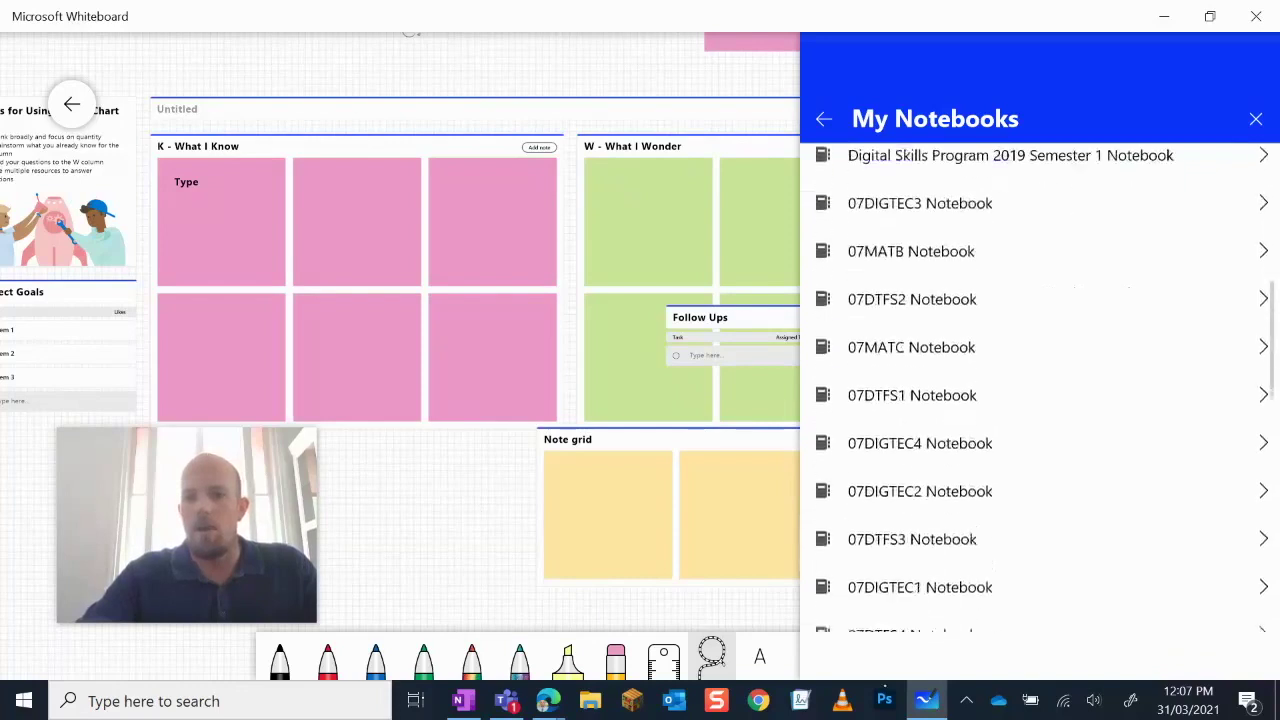
{"action": "scroll", "coordinate": [1040, 330], "scroll_direction": "down", "scroll_amount": 6}
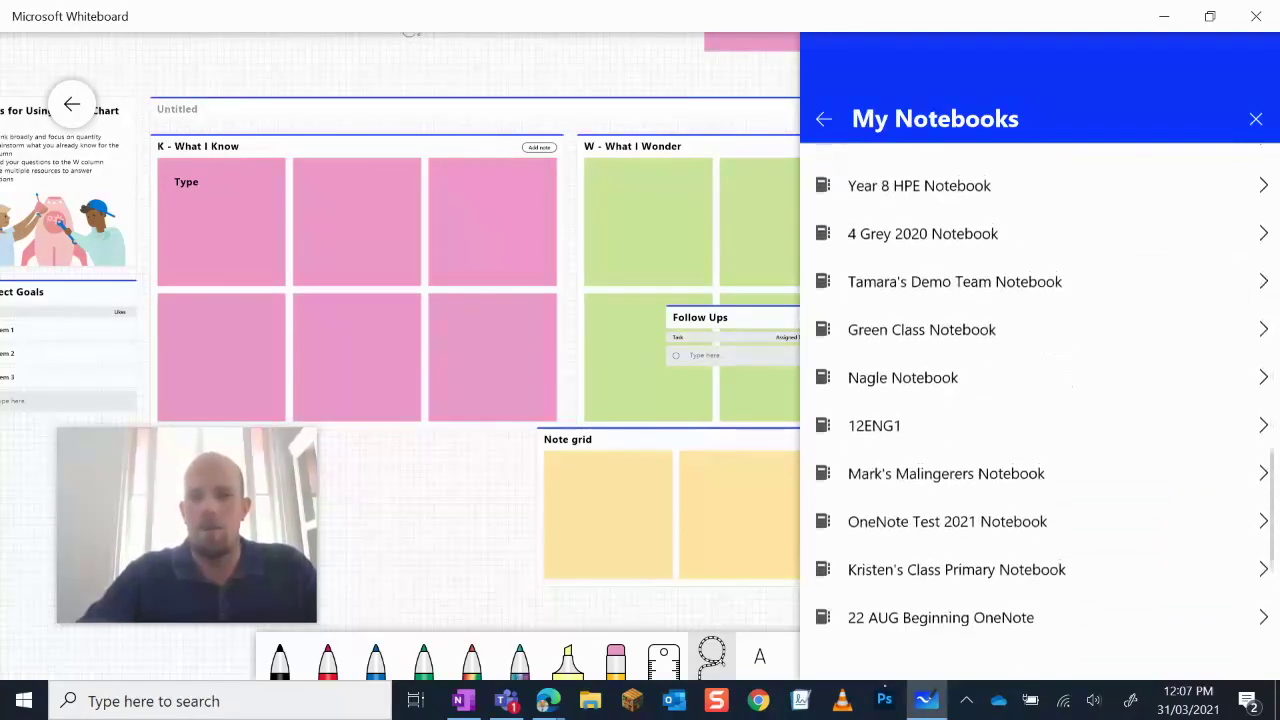
{"action": "left_click", "coordinate": [1040, 322]}
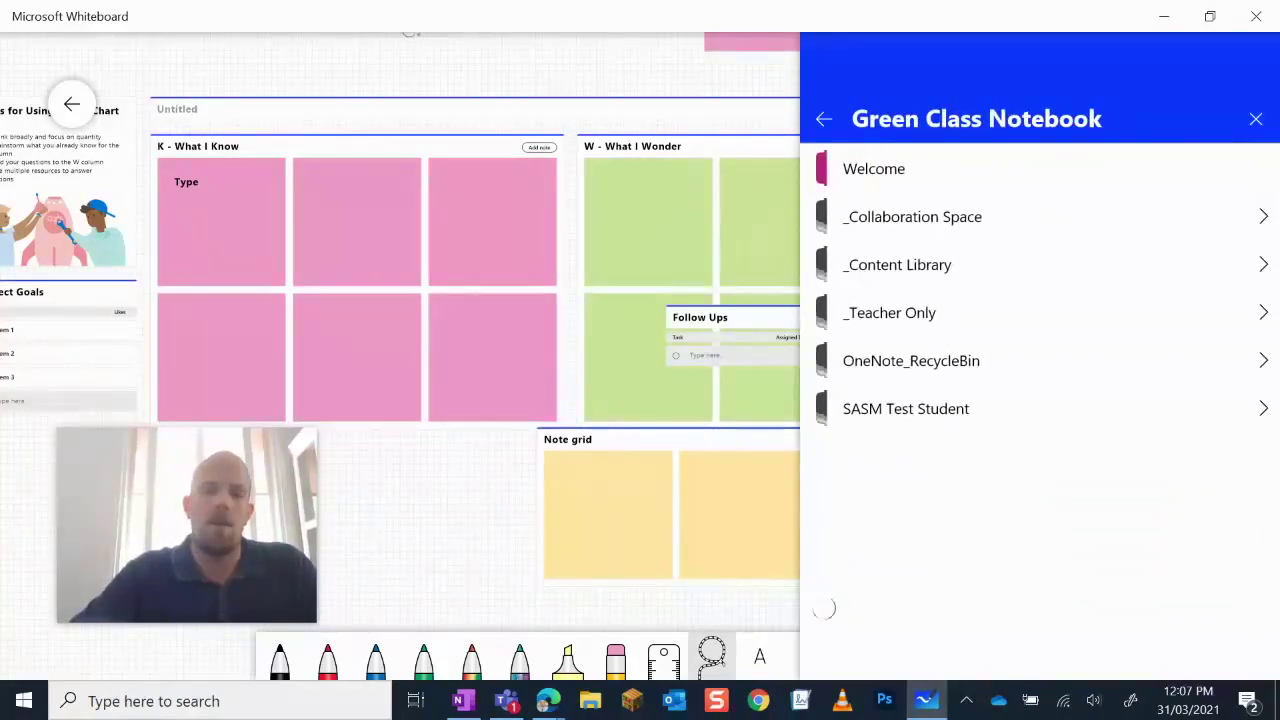
{"action": "left_click", "coordinate": [898, 264]}
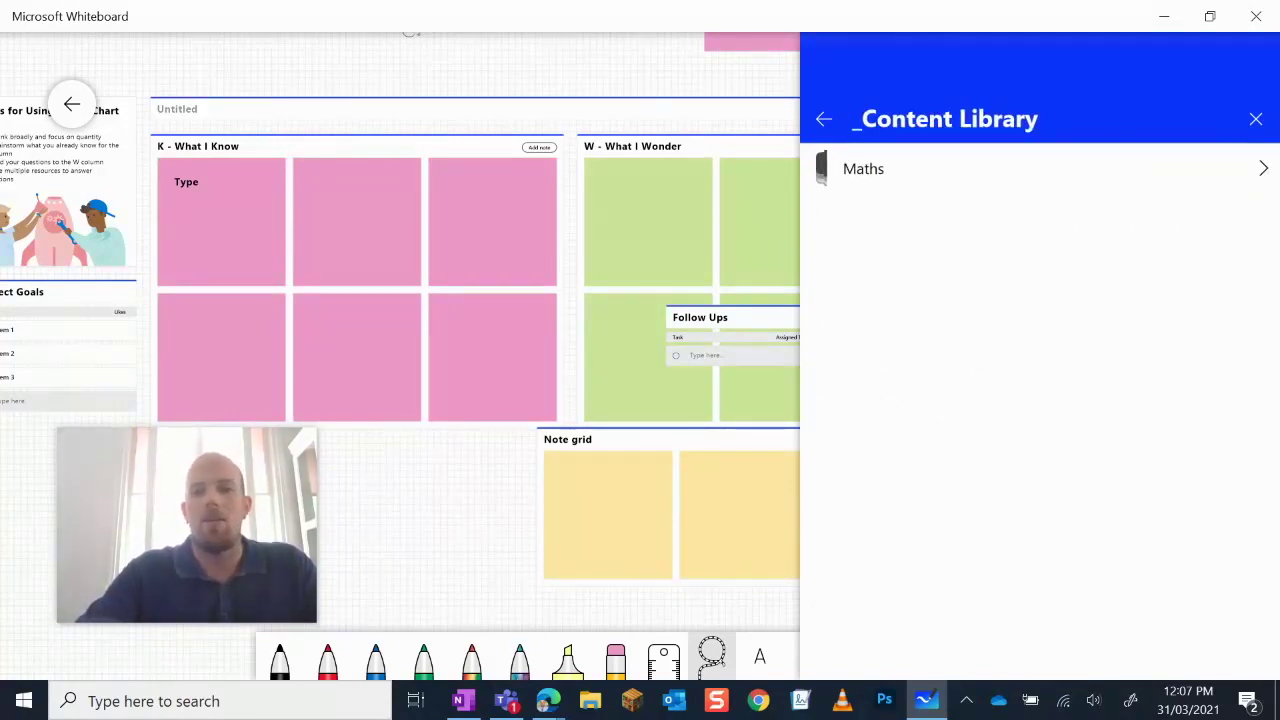
{"action": "left_click", "coordinate": [898, 168]}
{"action": "left_click", "coordinate": [898, 168]}
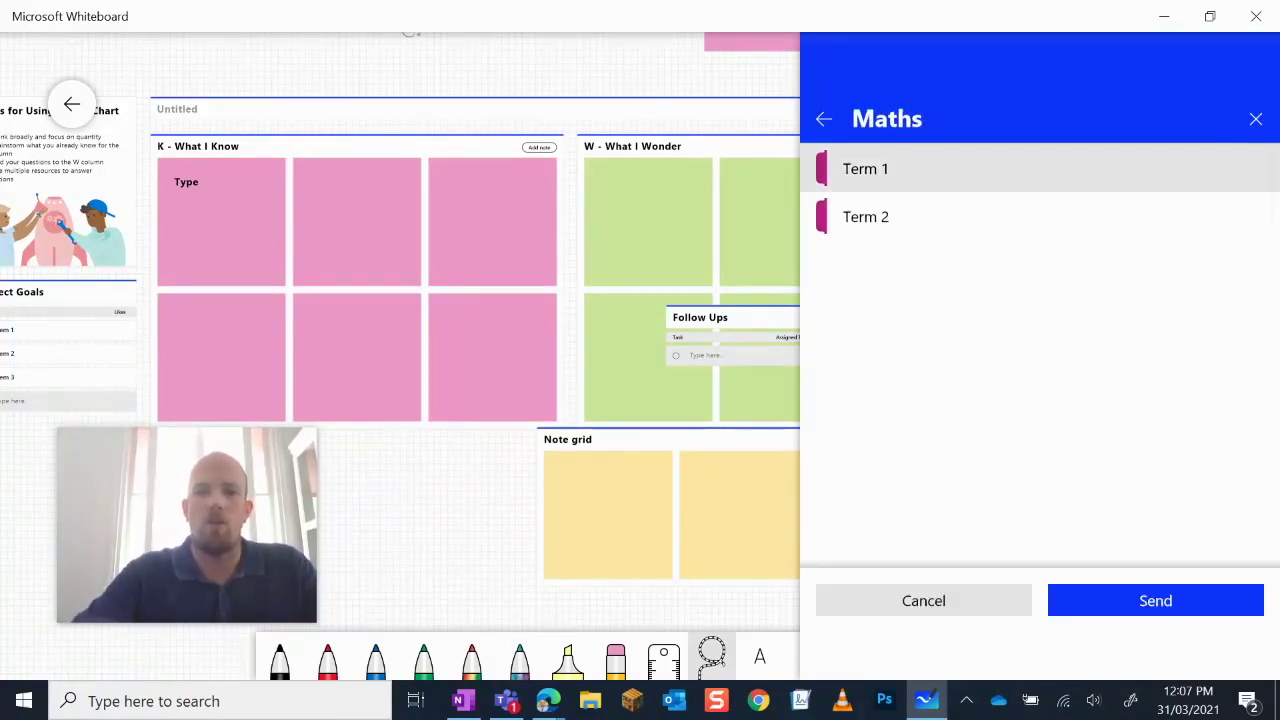
{"action": "left_click", "coordinate": [1155, 600]}
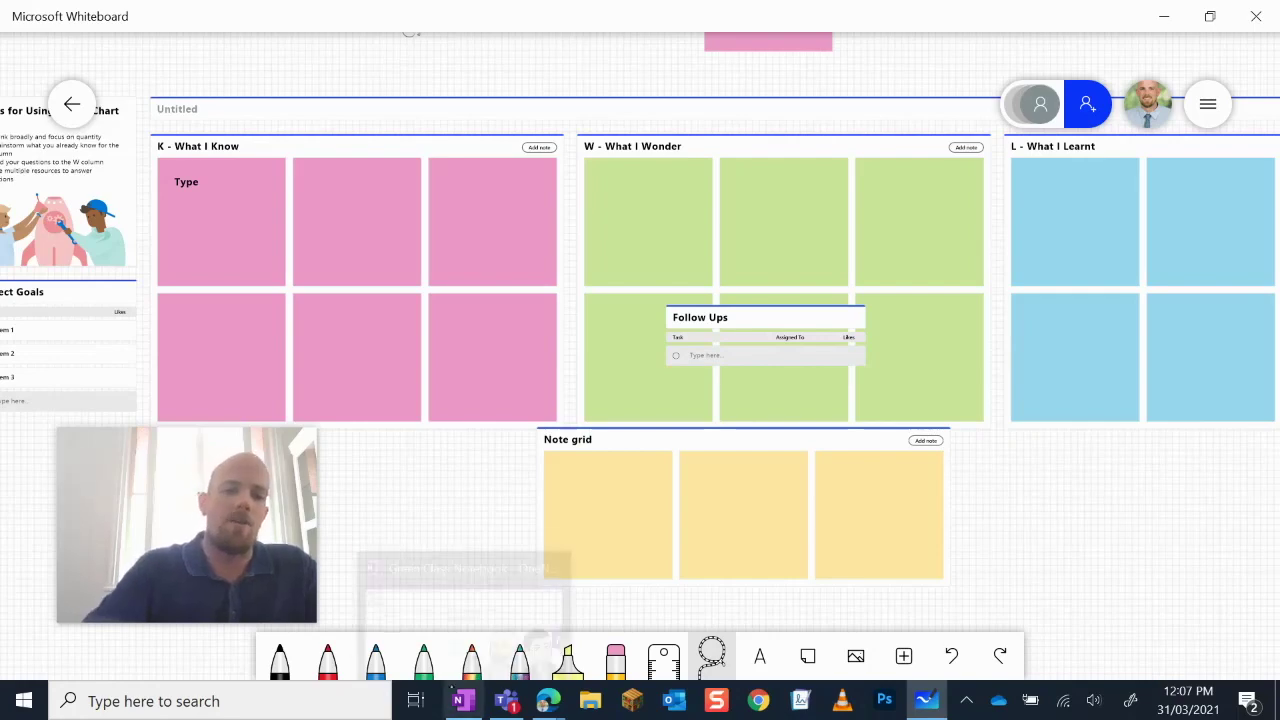
Step: Switch to OneNote and open the "What are fractions?" page in _Content Library > Maths > Term 1
{"action": "left_click", "coordinate": [460, 700]}
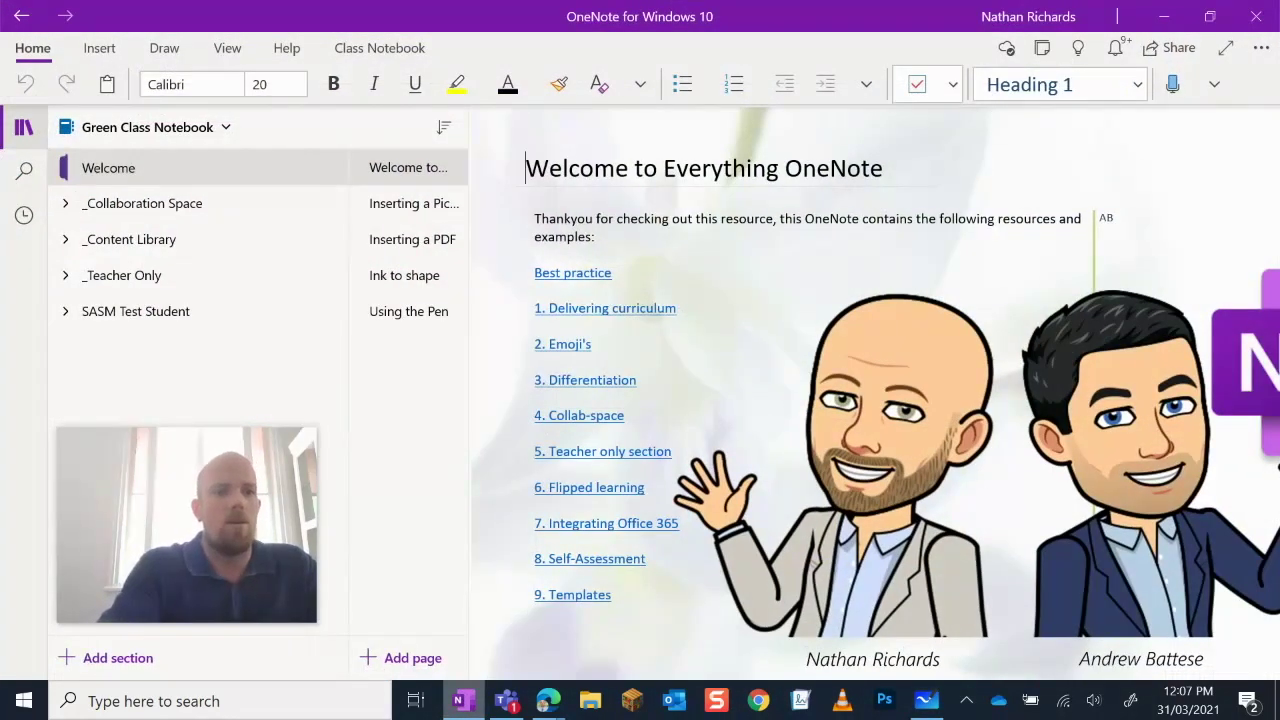
{"action": "left_click", "coordinate": [129, 239]}
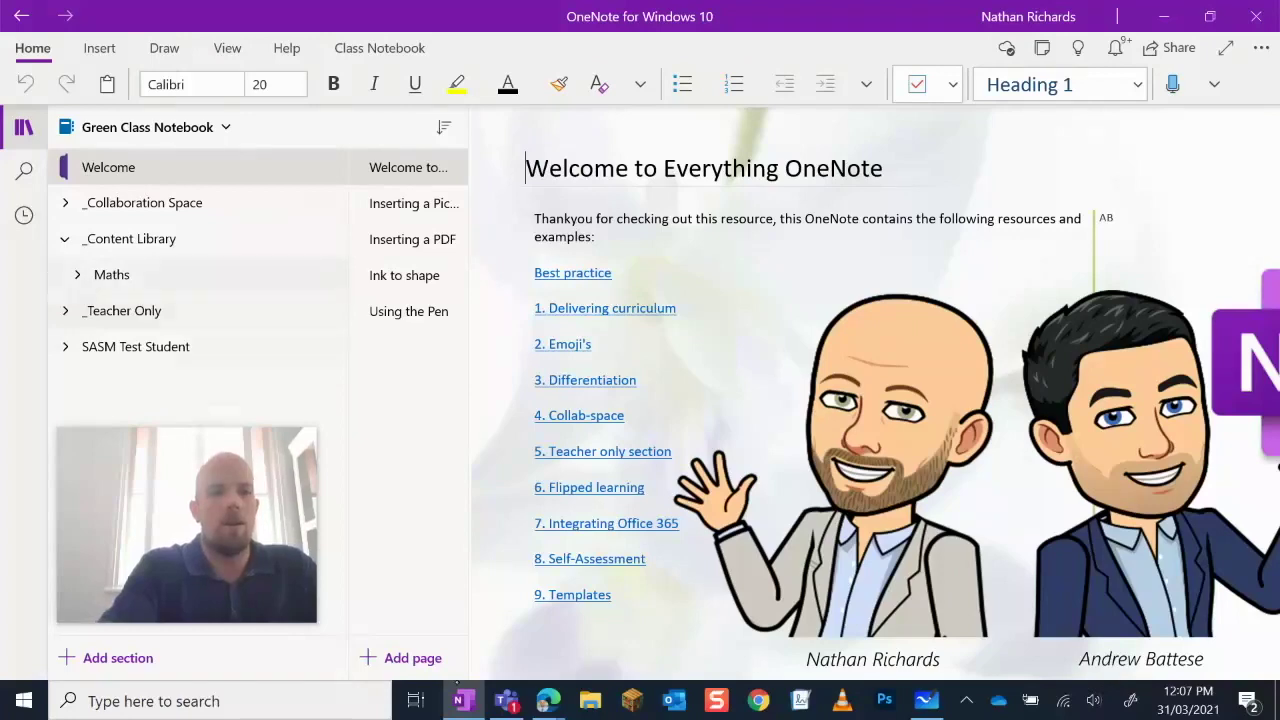
{"action": "left_click", "coordinate": [77, 274]}
{"action": "left_click", "coordinate": [125, 311]}
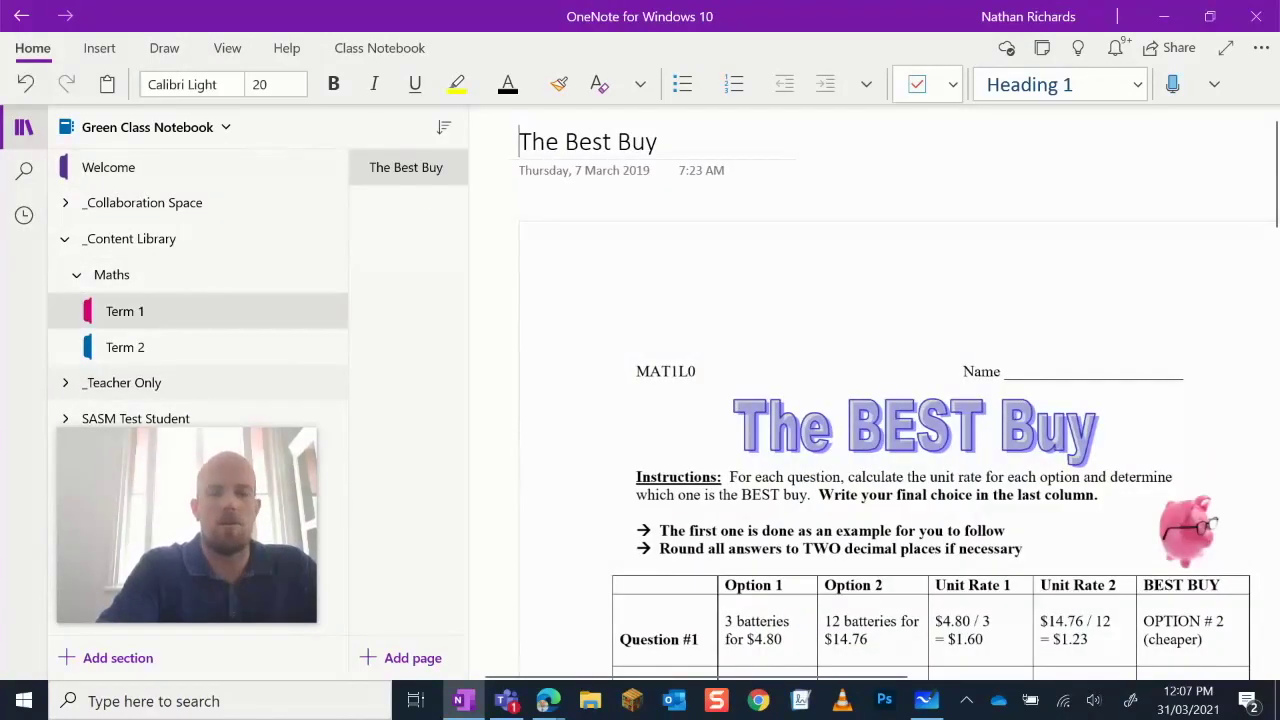
{"action": "left_click", "coordinate": [411, 203]}
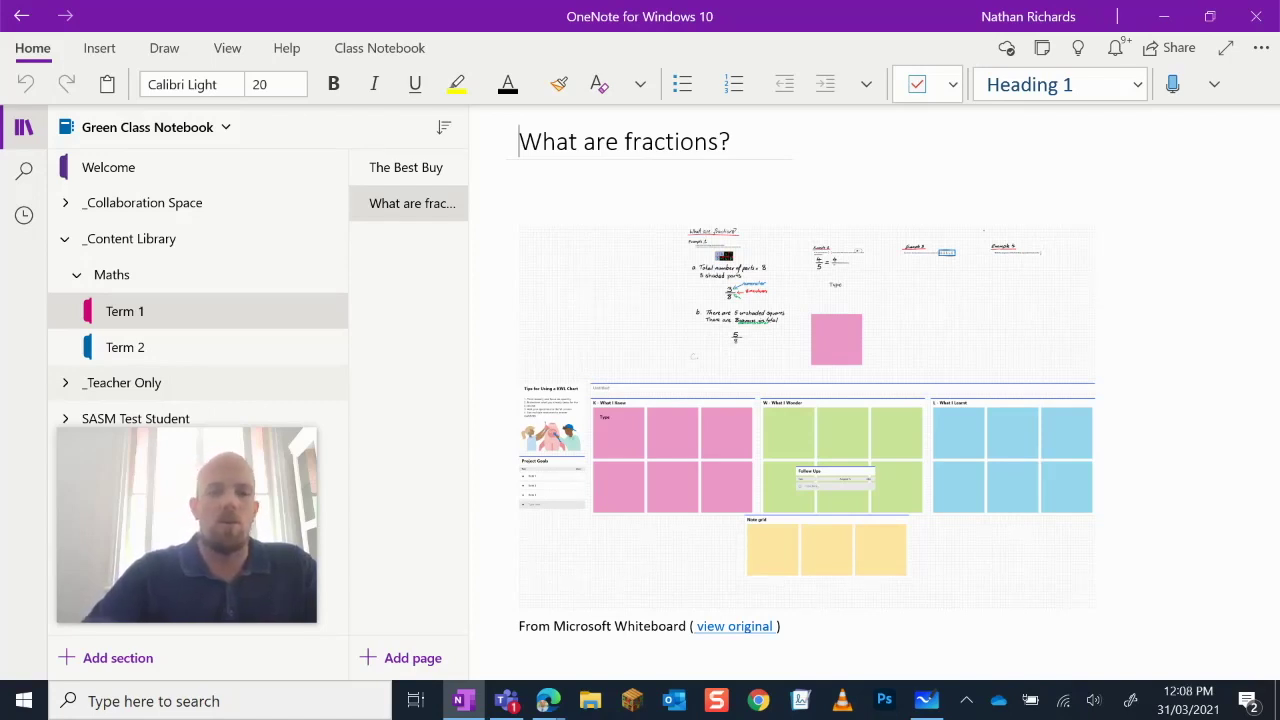
Step: Set the whiteboard picture on the "What are fractions?" page as the page background
{"action": "left_click", "coordinate": [892, 341]}
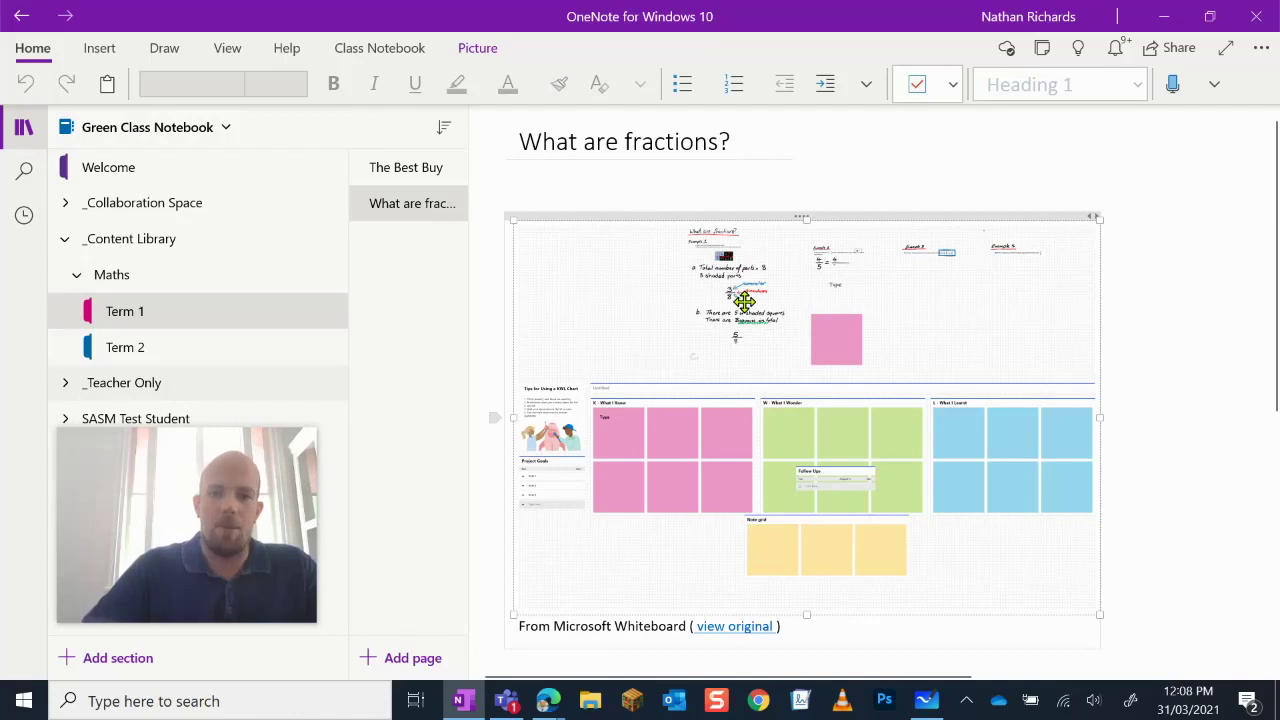
{"action": "right_click", "coordinate": [745, 298]}
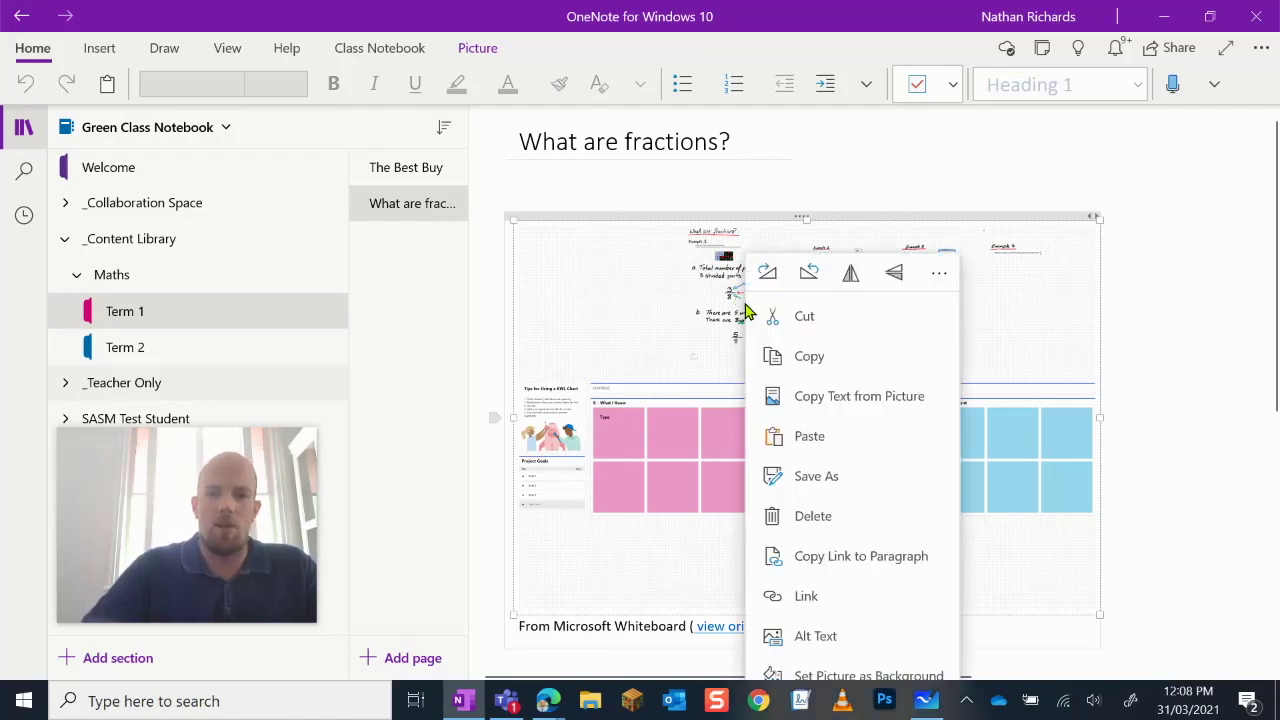
{"action": "left_click", "coordinate": [884, 674]}
Step: Delete the "From Microsoft Whiteboard (view original)" line beneath the whiteboard picture
{"action": "scroll", "coordinate": [887, 578], "scroll_direction": "down", "scroll_amount": 1}
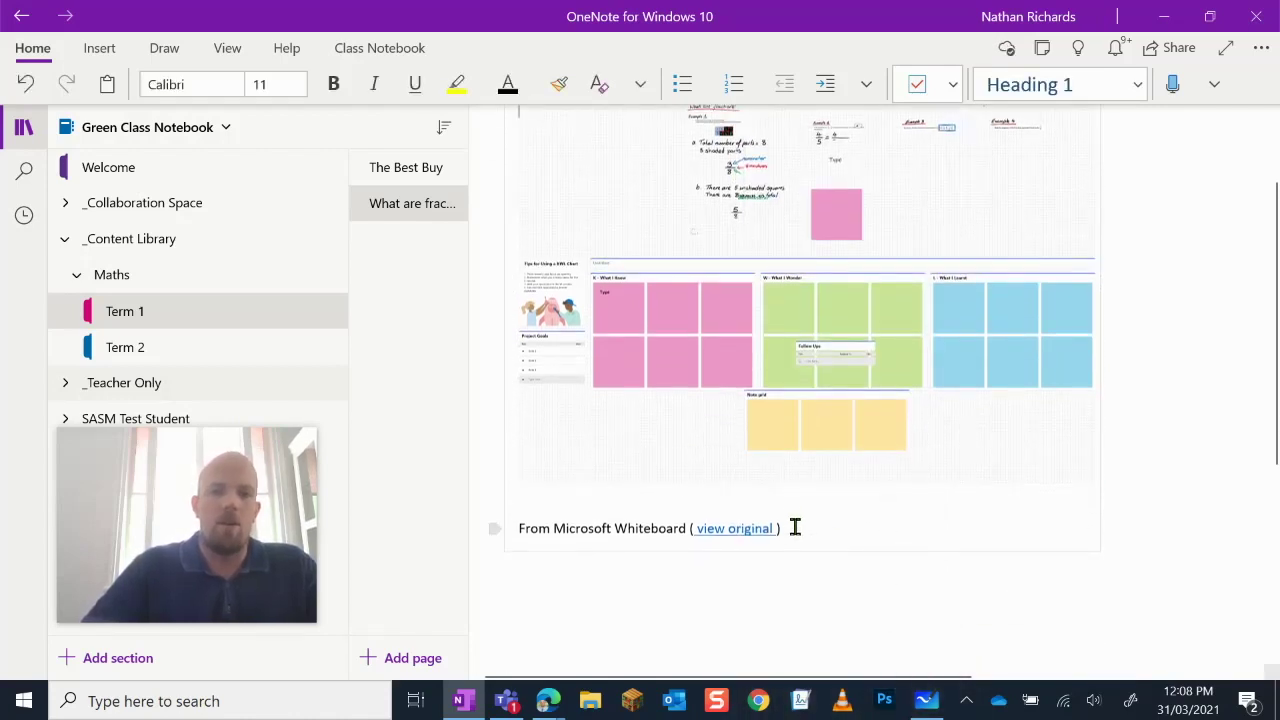
{"action": "left_click_drag", "start_coordinate": [794, 528], "coordinate": [502, 538]}
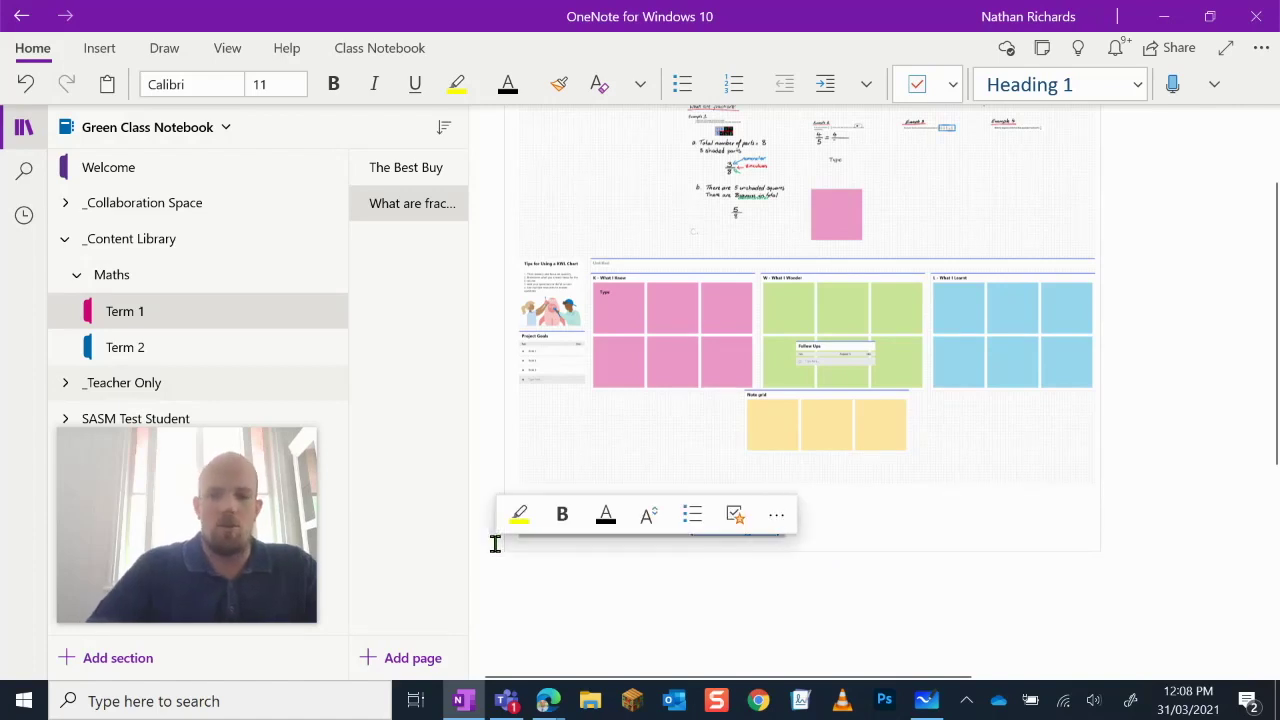
{"action": "key", "text": "Delete"}
{"action": "scroll", "coordinate": [1228, 295], "scroll_direction": "up", "scroll_amount": 1}
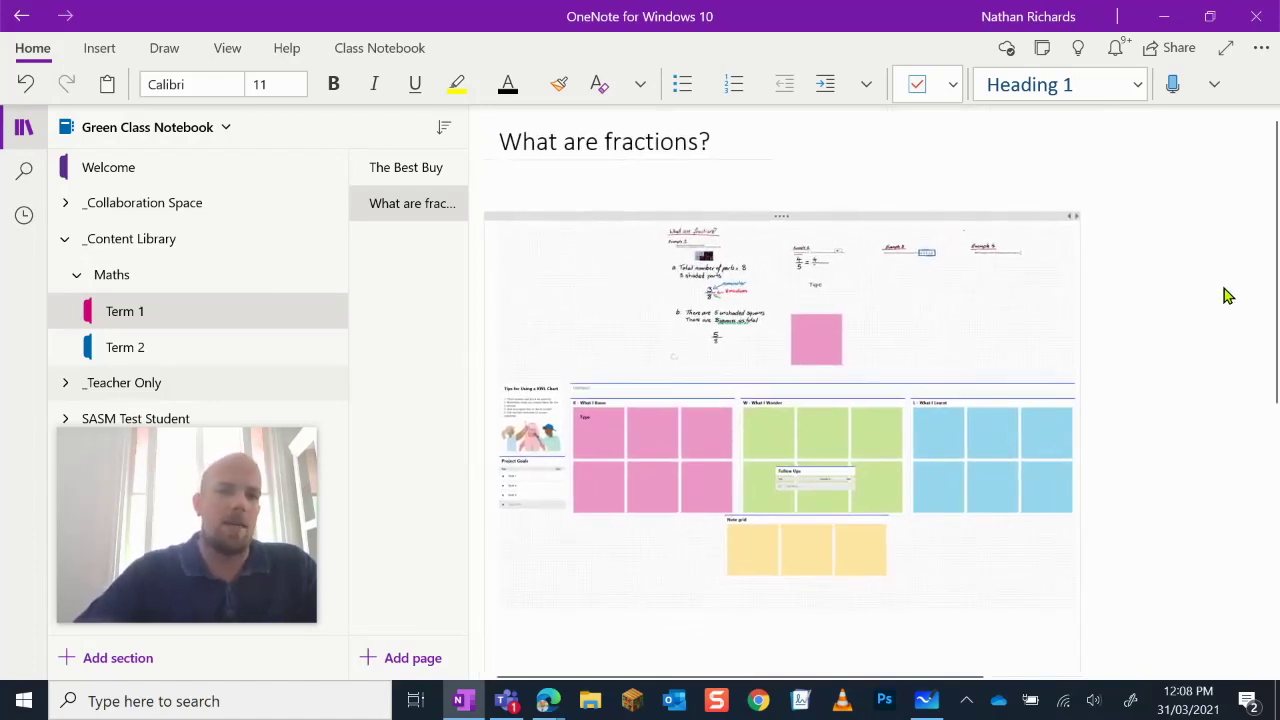